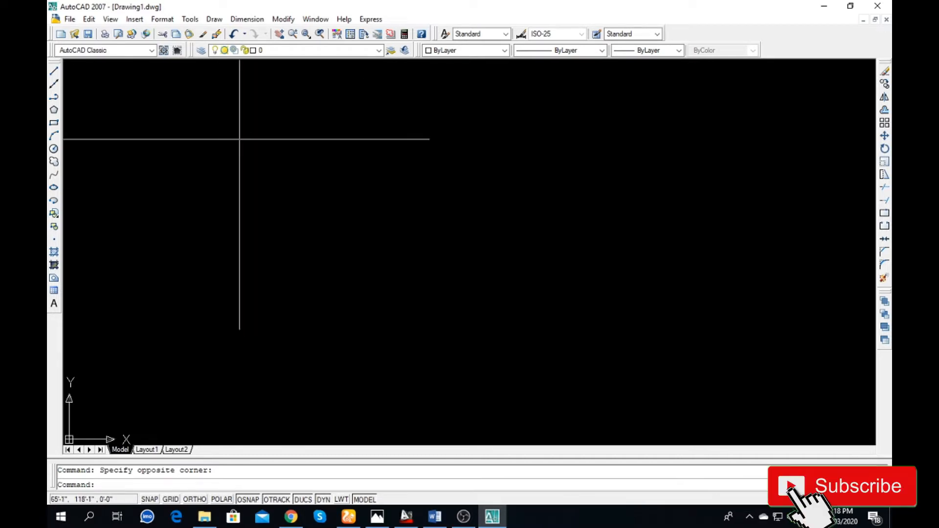
{"action": "left_click", "coordinate": [215, 19]}
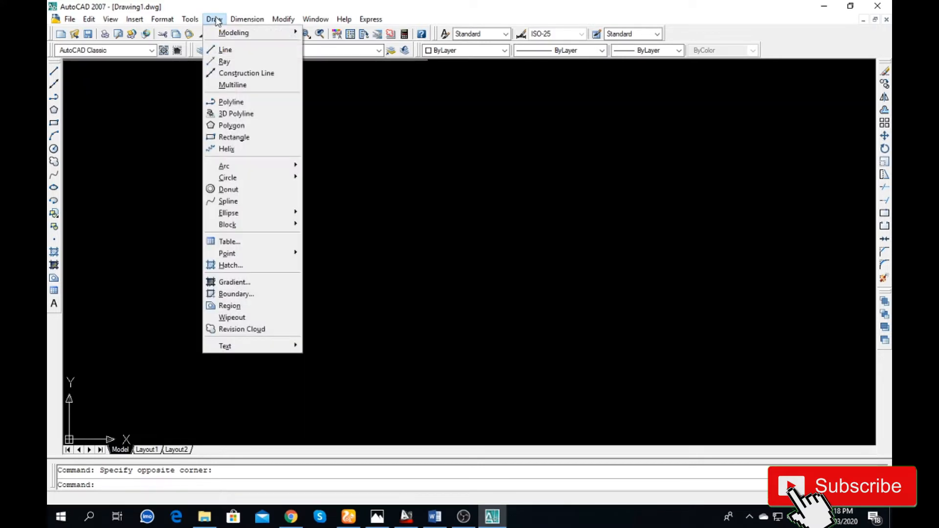
{"action": "left_click", "coordinate": [228, 242]}
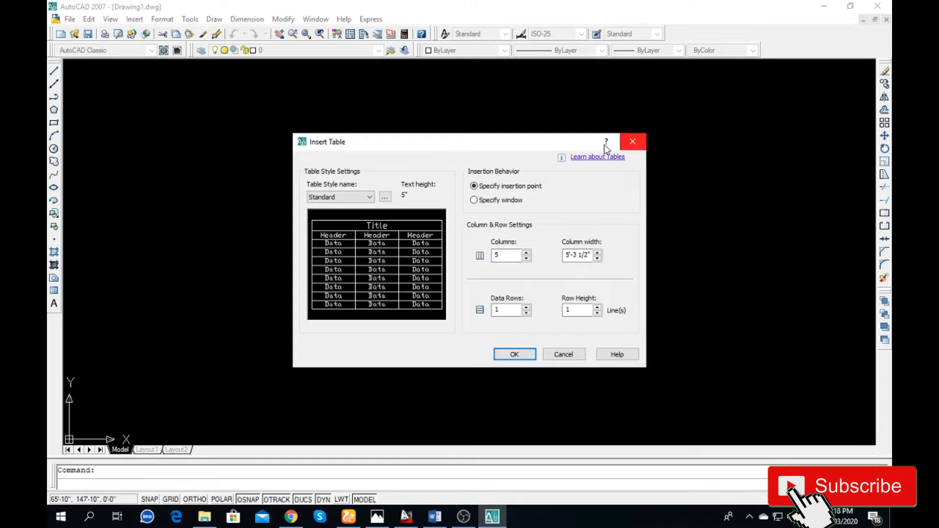
{"action": "left_click", "coordinate": [638, 146]}
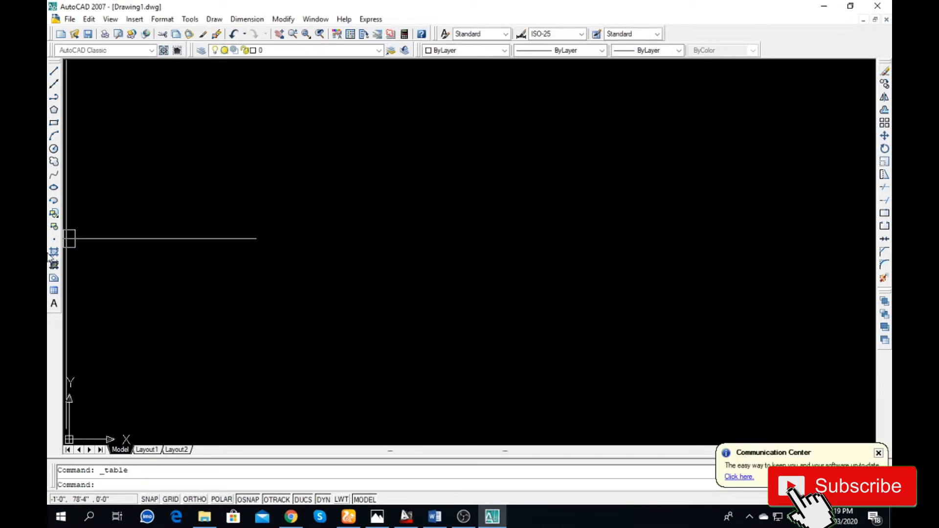
{"action": "left_click", "coordinate": [54, 291]}
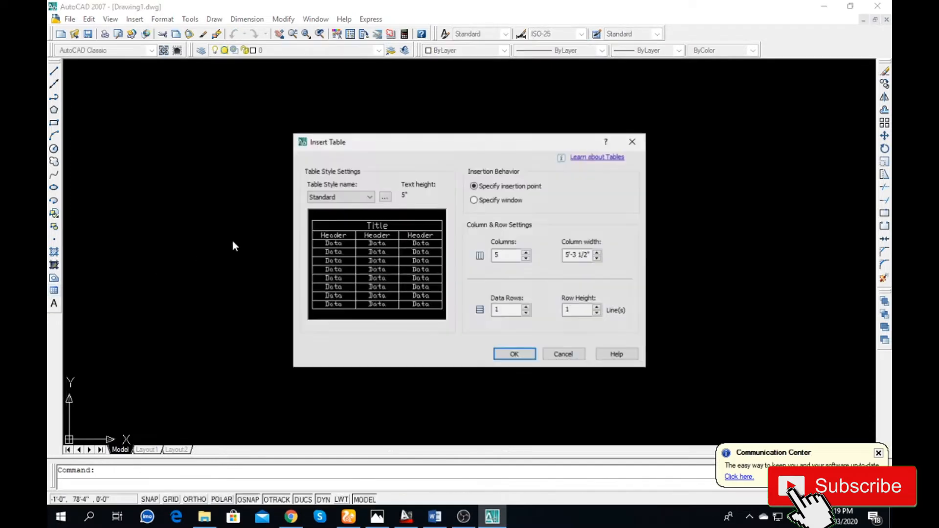
{"action": "left_click", "coordinate": [631, 145]}
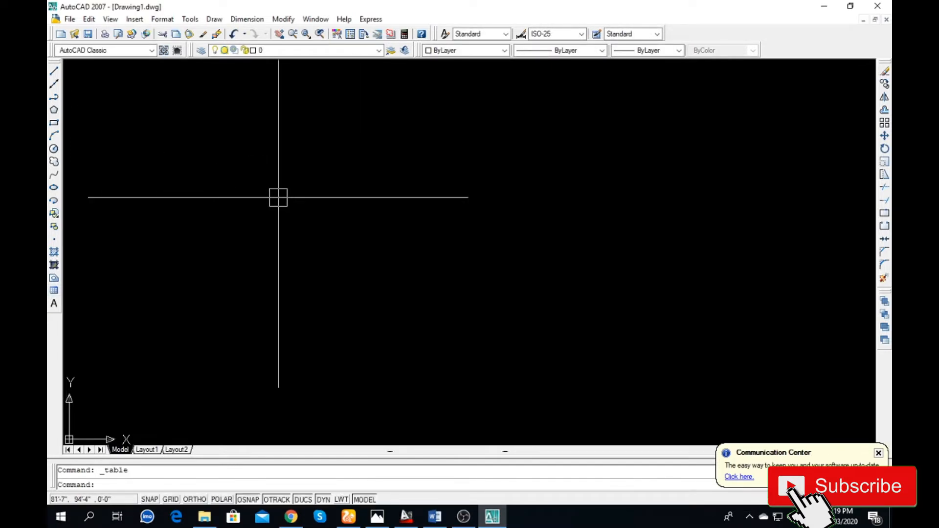
Start a new table with a column width of 3" and 8 data rows
{"action": "type", "text": "tb"}
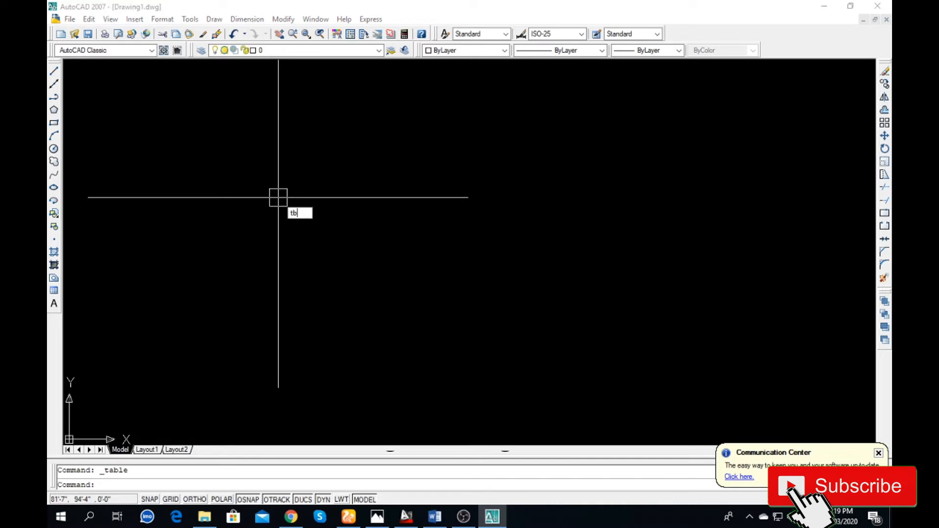
{"action": "key", "text": "Return"}
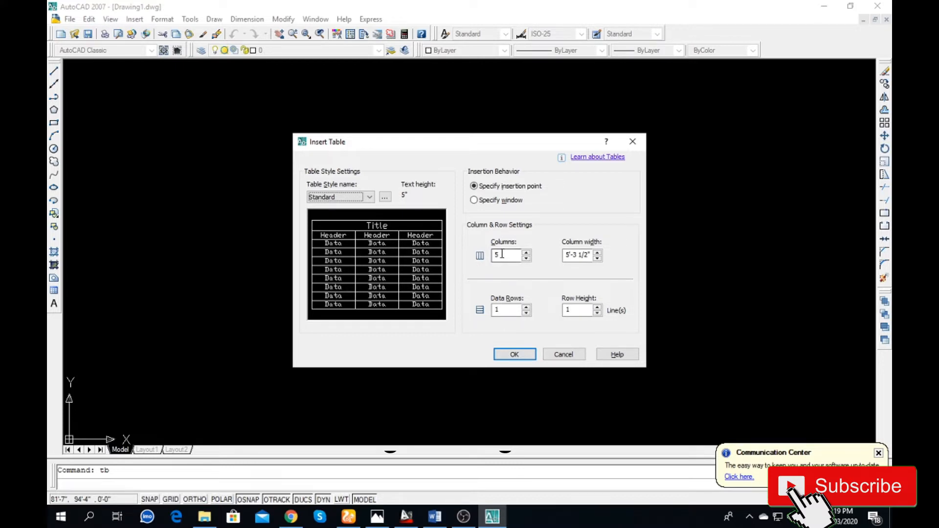
{"action": "left_click", "coordinate": [598, 259]}
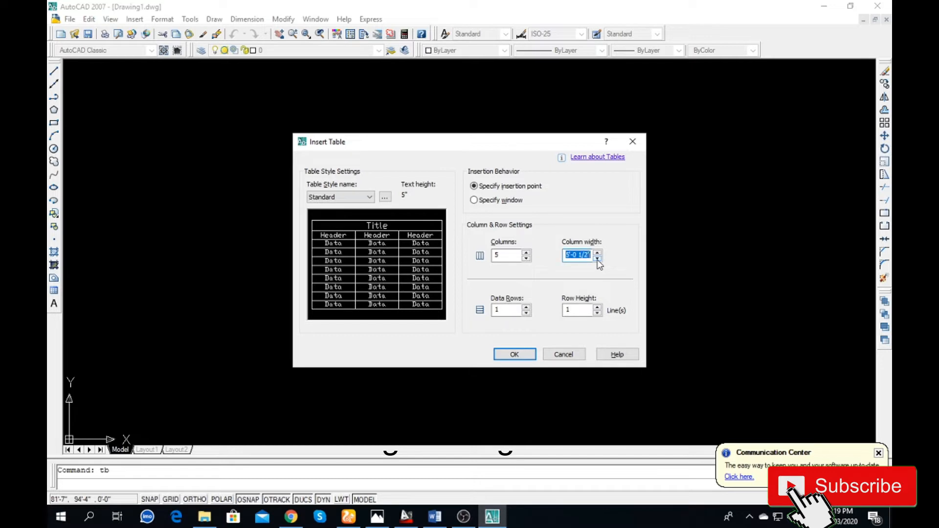
{"action": "type", "text": "3"}
{"action": "left_click", "coordinate": [514, 311]}
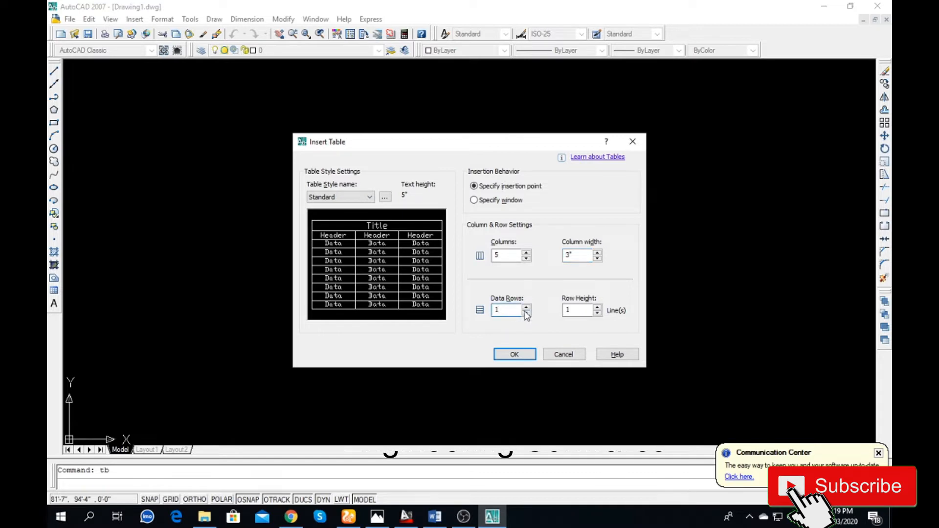
{"action": "left_click", "coordinate": [527, 308]}
{"action": "left_click", "coordinate": [527, 308]}
Set the row height to 1 line and insert the table in the empty drawing at about 88'-8", 98'-3"
{"action": "left_click", "coordinate": [584, 312]}
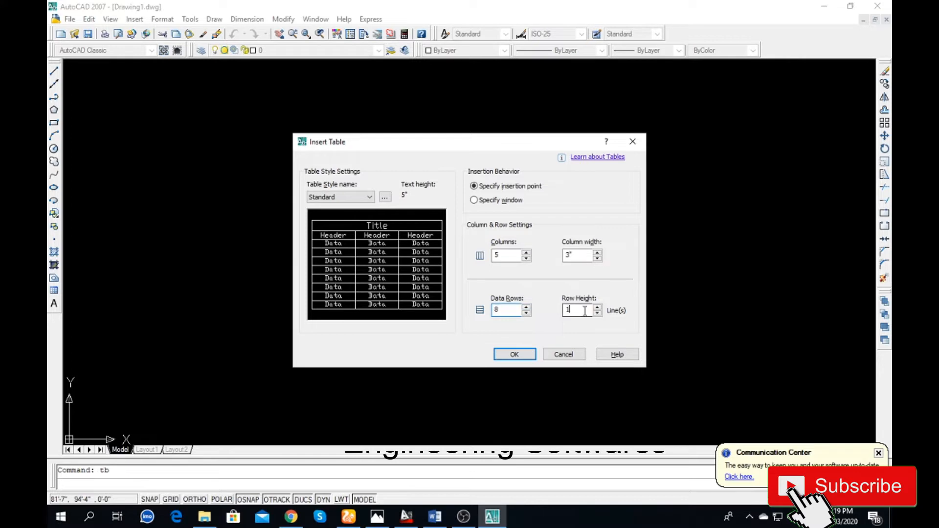
{"action": "double_click", "coordinate": [585, 311]}
{"action": "type", "text": "3"}
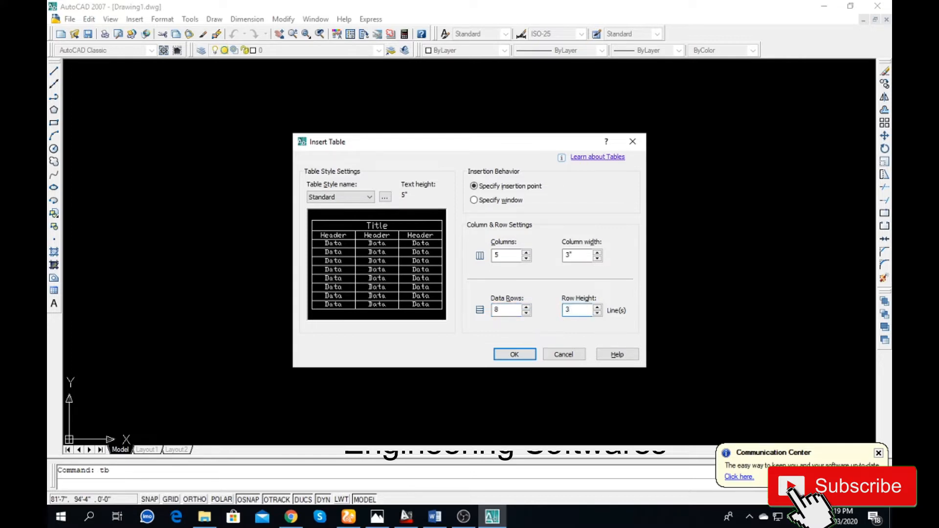
{"action": "left_click", "coordinate": [532, 358]}
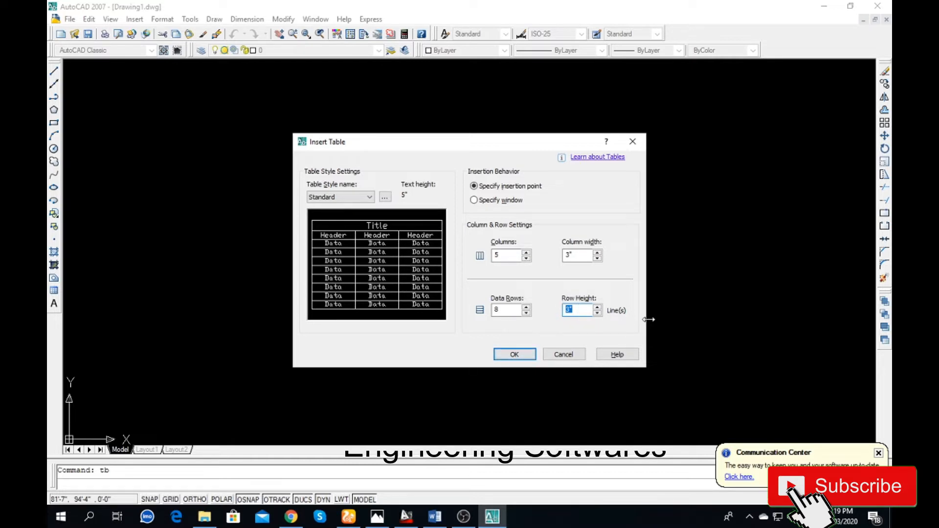
{"action": "type", "text": "2"}
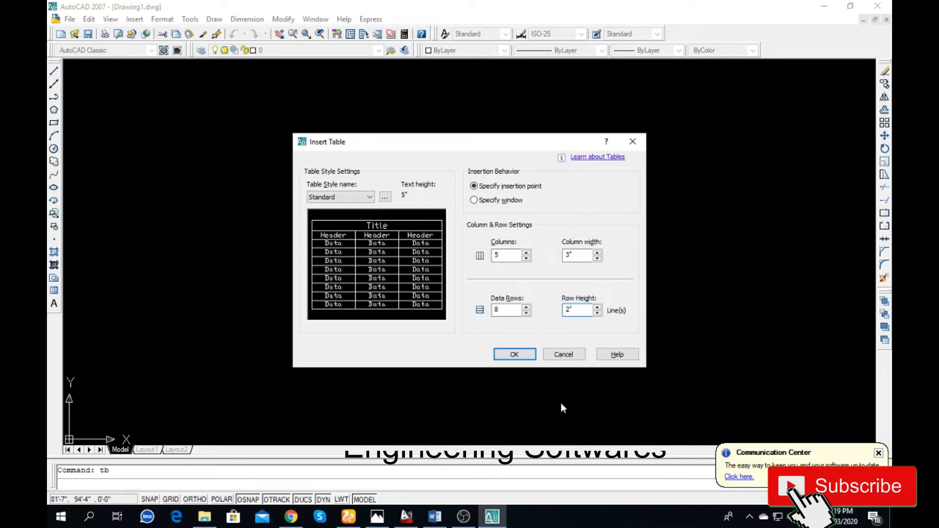
{"action": "key", "text": "BackSpace"}
{"action": "type", "text": "1"}
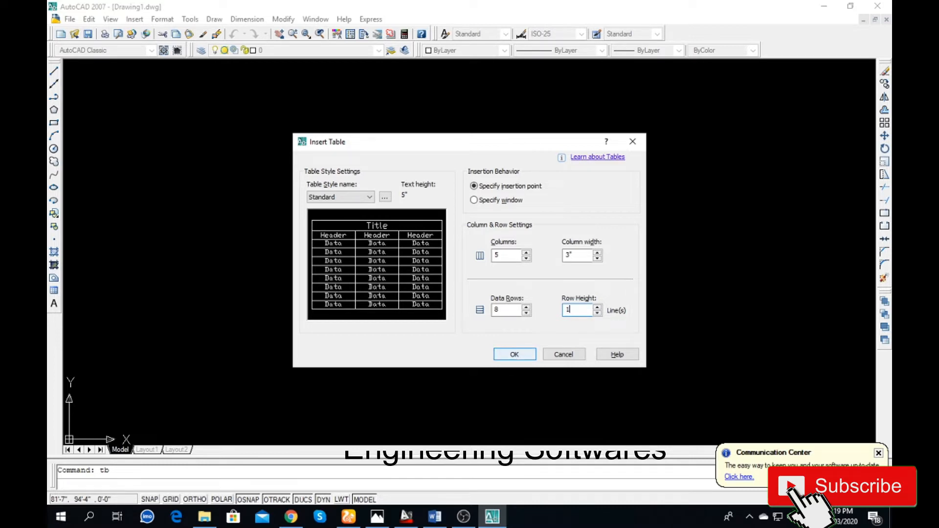
{"action": "left_click", "coordinate": [511, 355]}
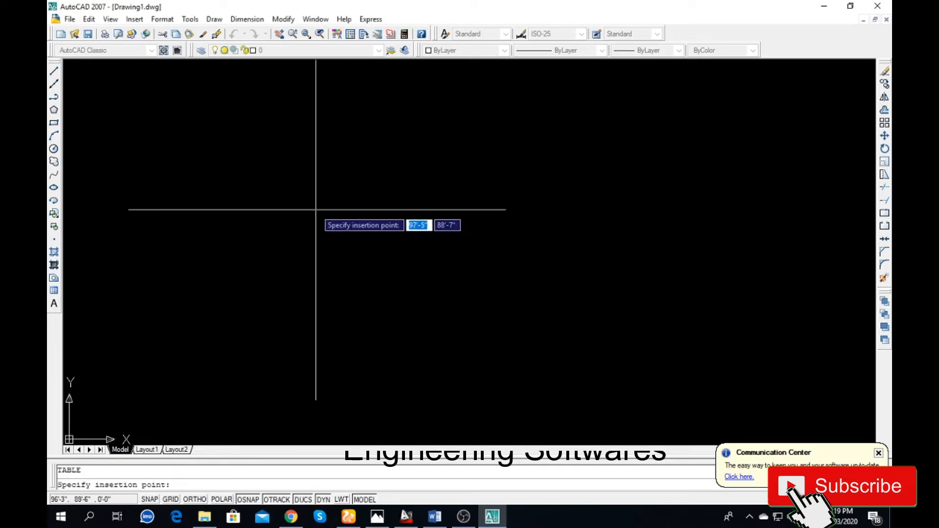
{"action": "left_click", "coordinate": [293, 186]}
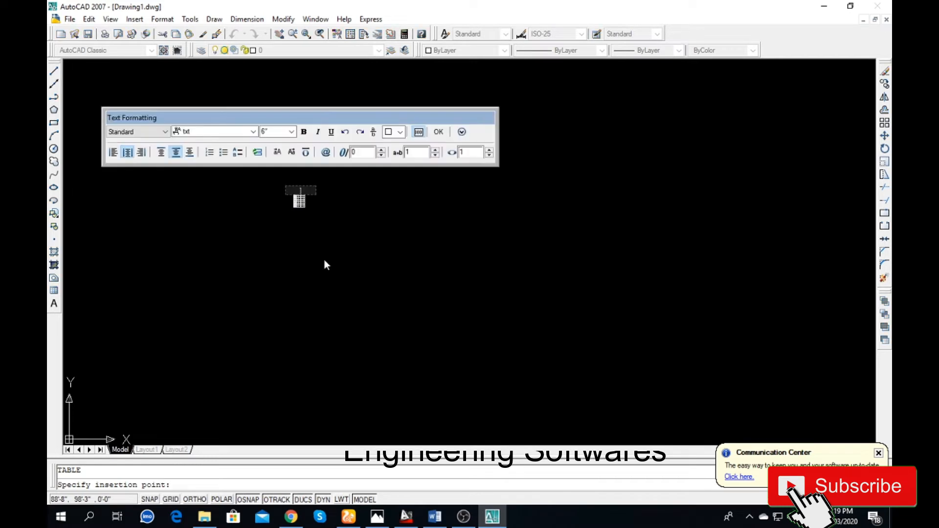
Set the title cell's font to Arial and its text height to 2"
{"action": "scroll", "coordinate": [296, 219], "scroll_direction": "up", "scroll_amount": 8}
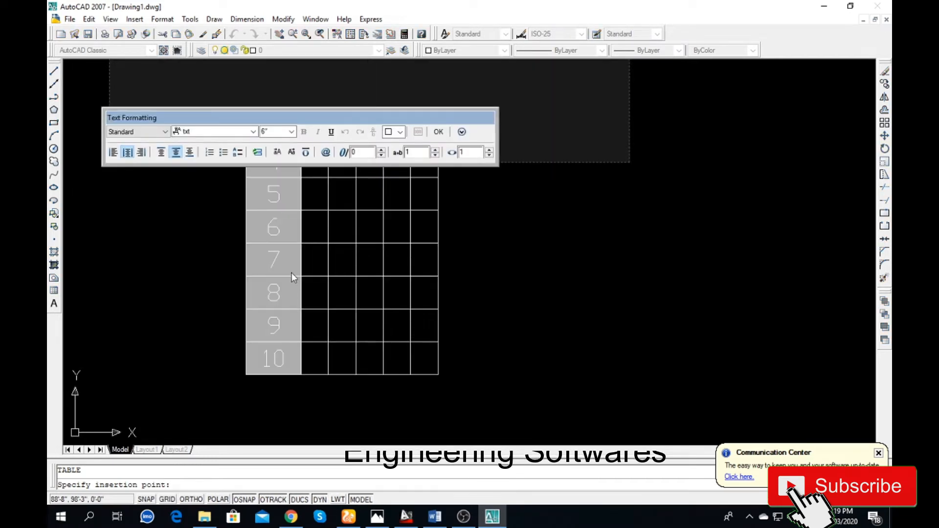
{"action": "scroll", "coordinate": [292, 272], "scroll_direction": "down", "scroll_amount": 3}
{"action": "scroll", "coordinate": [292, 272], "scroll_direction": "up", "scroll_amount": 2}
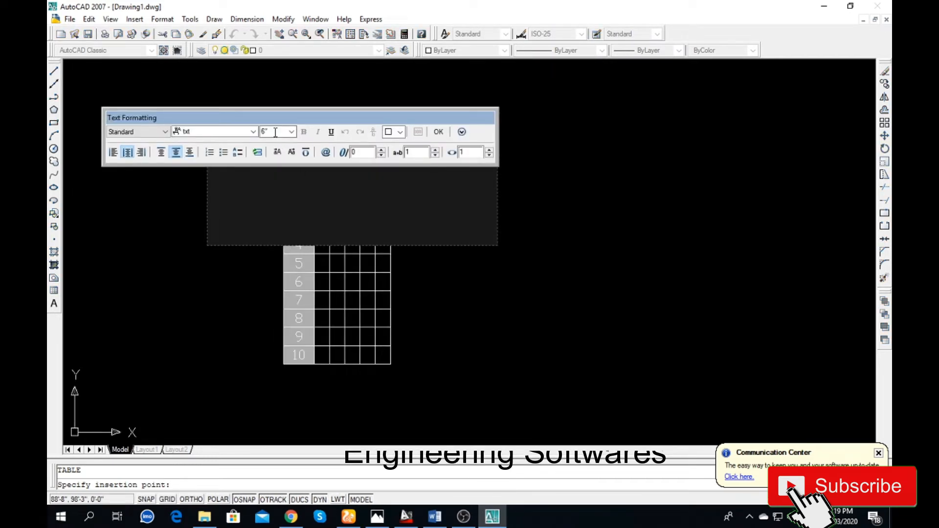
{"action": "left_click", "coordinate": [228, 132]}
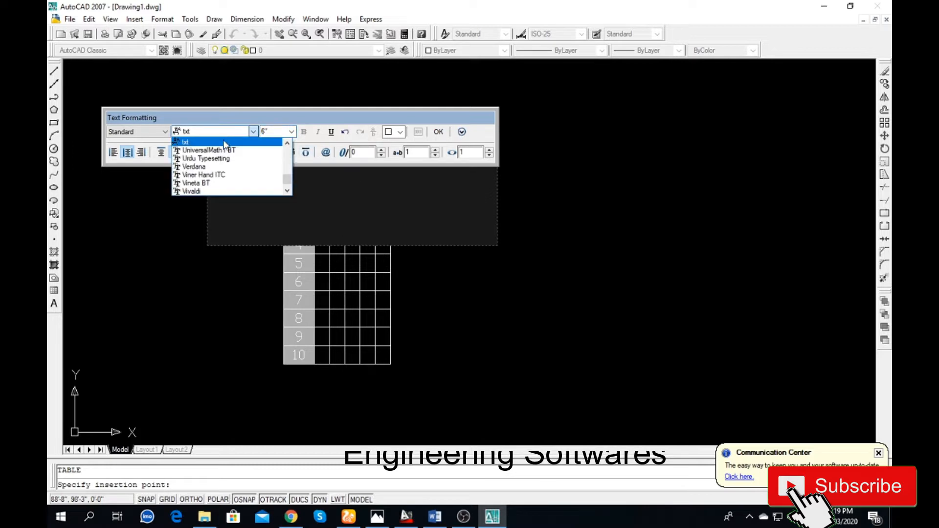
{"action": "scroll", "coordinate": [210, 187], "scroll_direction": "down", "scroll_amount": 5}
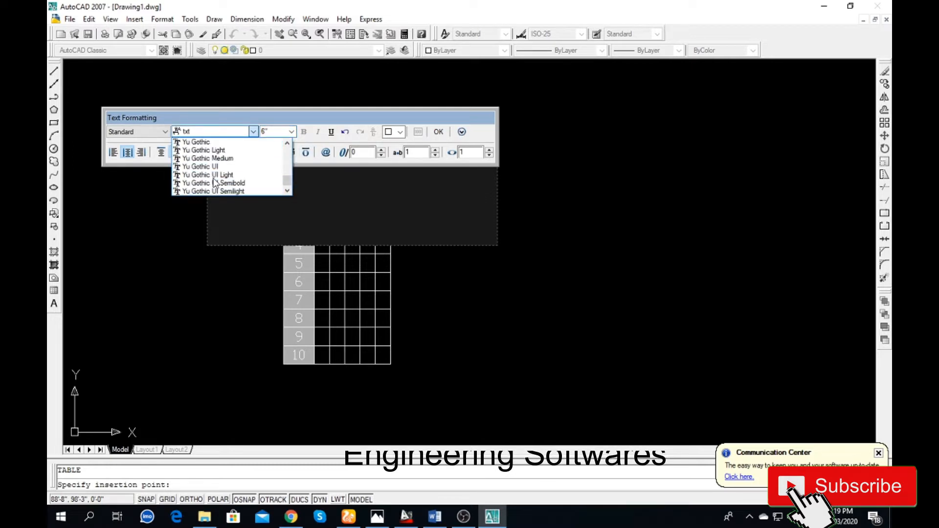
{"action": "scroll", "coordinate": [218, 184], "scroll_direction": "up", "scroll_amount": 5}
{"action": "scroll", "coordinate": [220, 184], "scroll_direction": "up", "scroll_amount": 8}
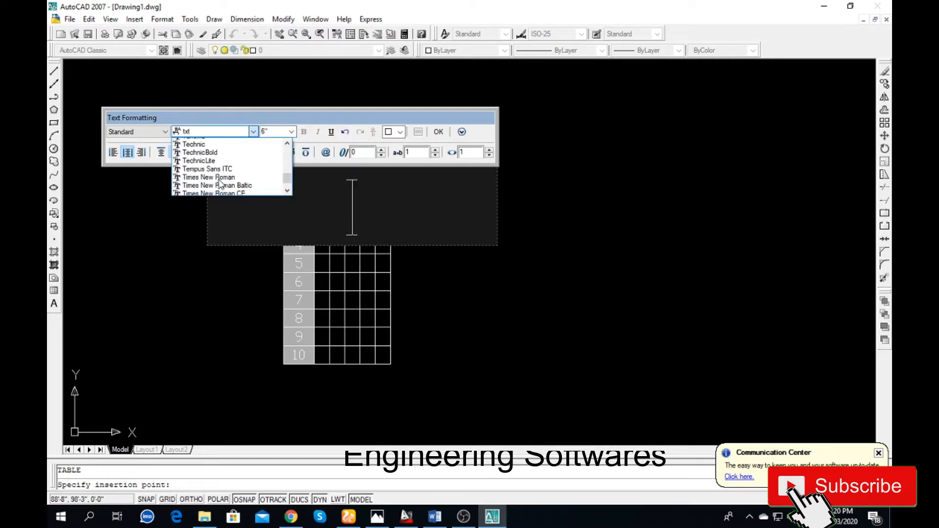
{"action": "scroll", "coordinate": [220, 184], "scroll_direction": "up", "scroll_amount": 10}
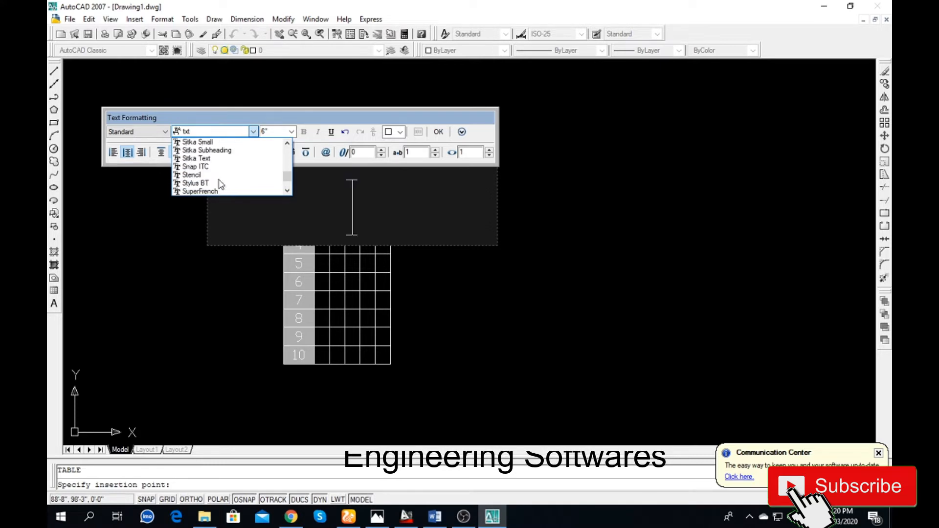
{"action": "scroll", "coordinate": [220, 184], "scroll_direction": "up", "scroll_amount": 15}
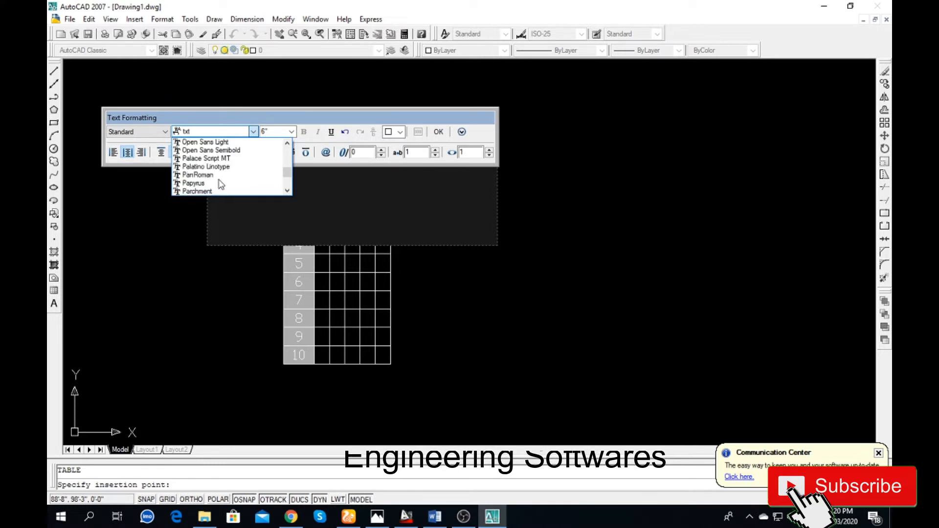
{"action": "scroll", "coordinate": [220, 184], "scroll_direction": "up", "scroll_amount": 15}
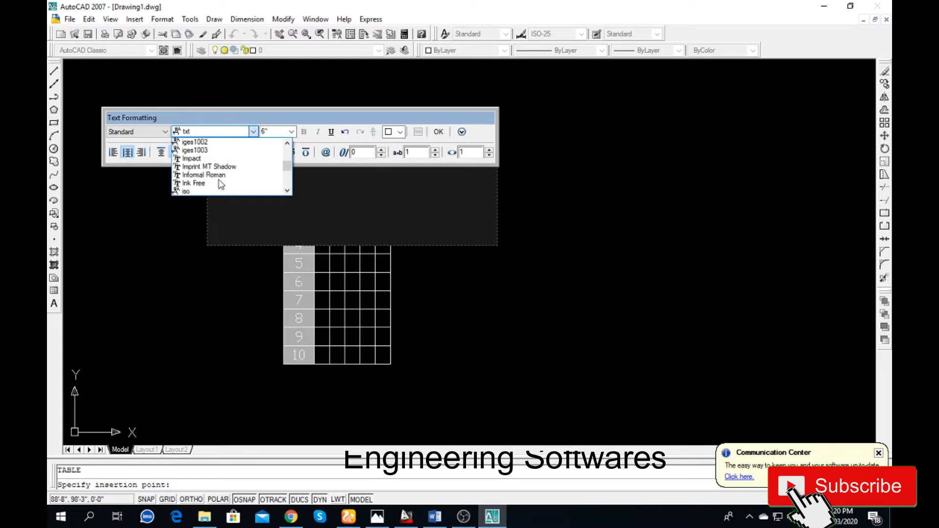
{"action": "scroll", "coordinate": [220, 184], "scroll_direction": "up", "scroll_amount": 15}
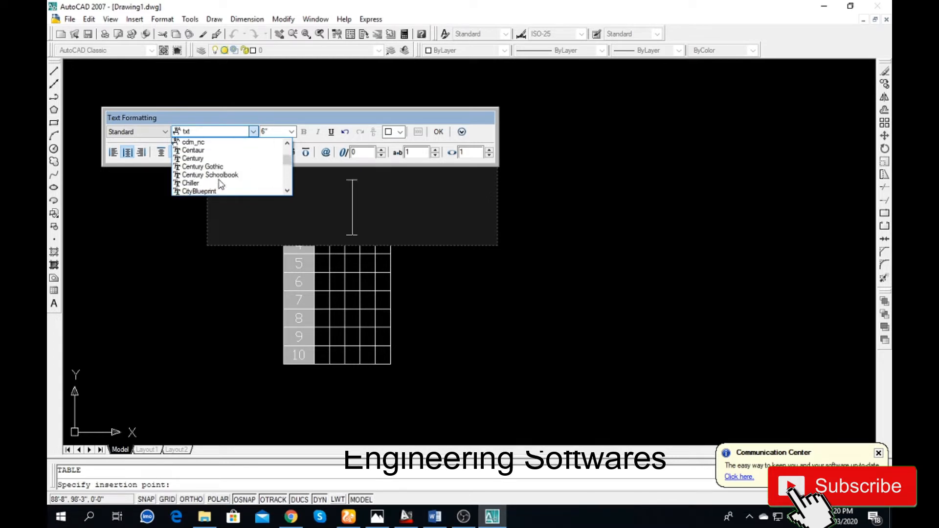
{"action": "scroll", "coordinate": [220, 184], "scroll_direction": "up", "scroll_amount": 3}
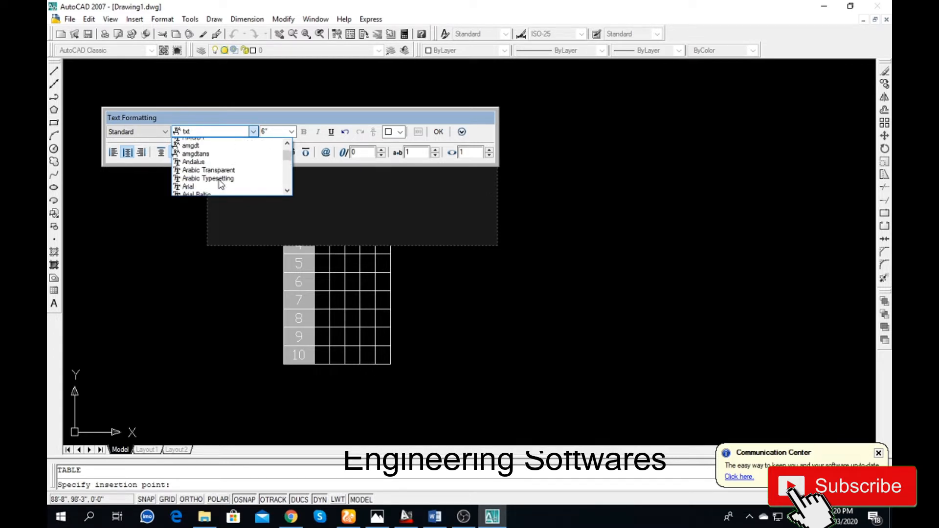
{"action": "scroll", "coordinate": [220, 184], "scroll_direction": "down", "scroll_amount": 2}
{"action": "left_click", "coordinate": [195, 157]}
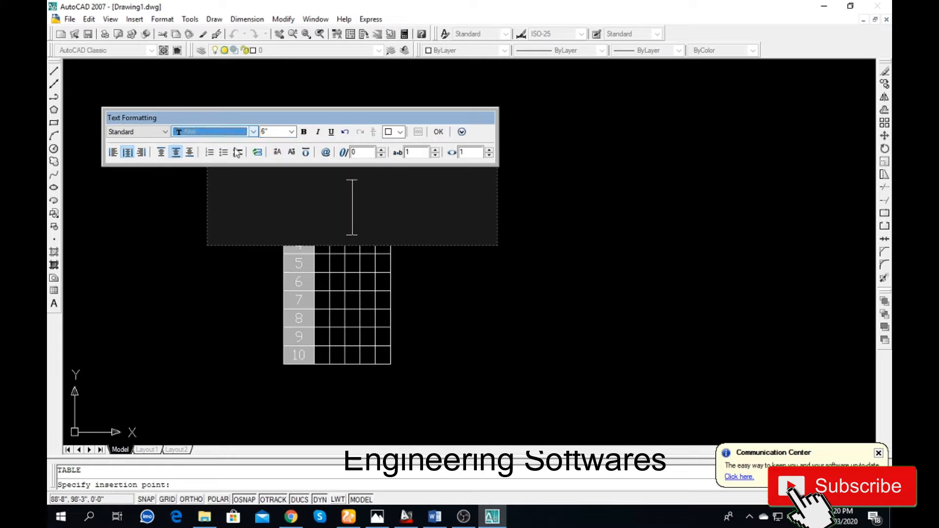
{"action": "key", "text": "Tab"}
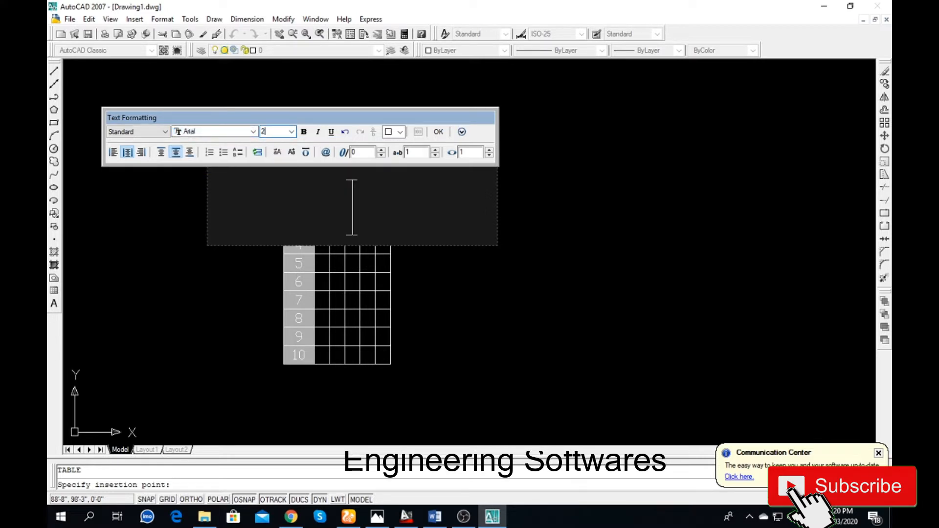
{"action": "key", "text": "Return"}
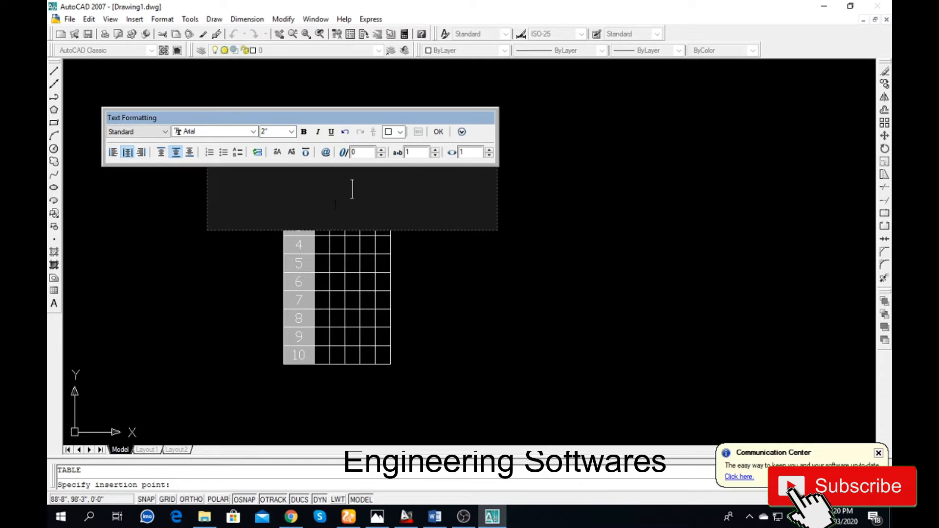
Enter the title "Dimensions" in the table's title cell and finish editing the text
{"action": "type", "text": "Dime"}
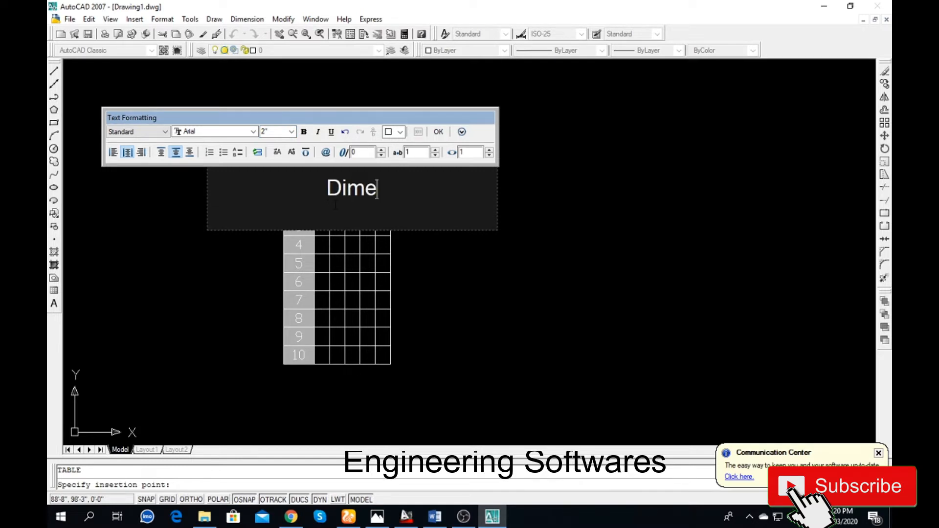
{"action": "type", "text": "nsions"}
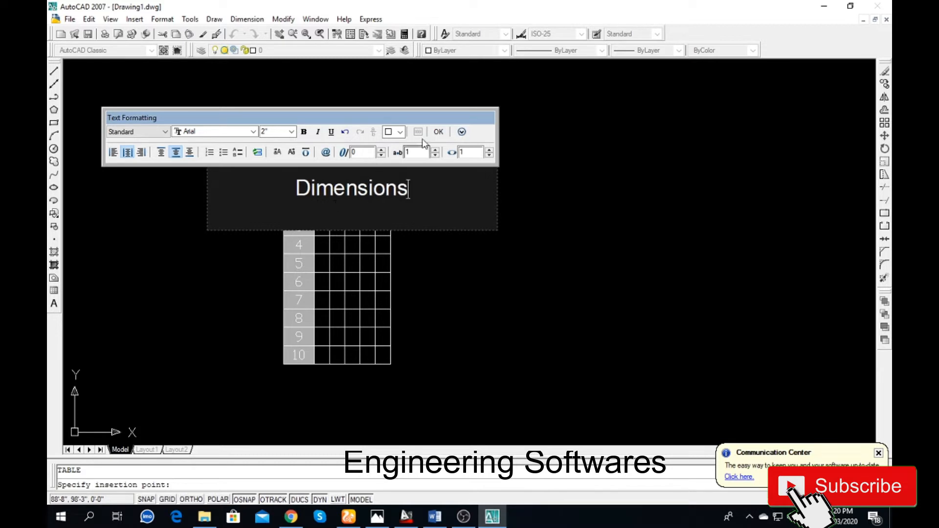
{"action": "left_click", "coordinate": [439, 131]}
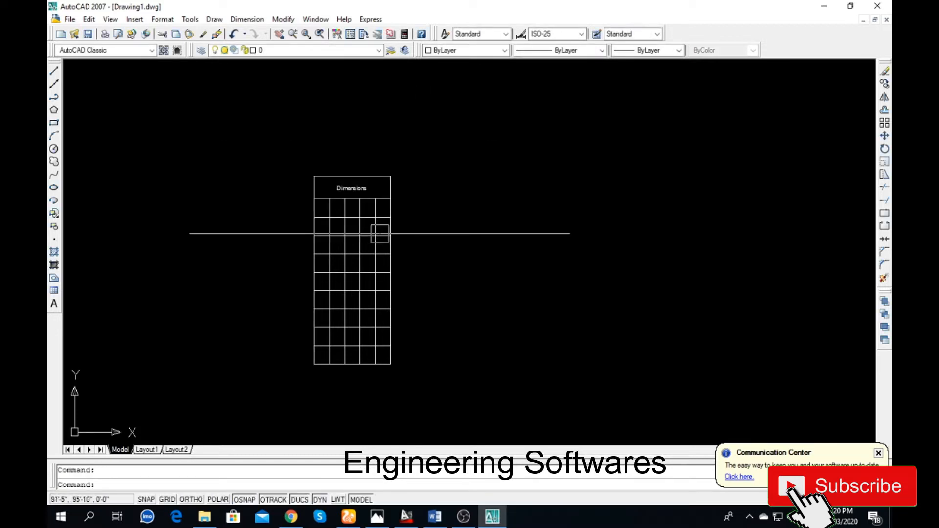
Enter the heading "S.No" in cell A2, the first cell of the row below the table title
{"action": "scroll", "coordinate": [377, 230], "scroll_direction": "up", "scroll_amount": 3}
{"action": "scroll", "coordinate": [366, 198], "scroll_direction": "up", "scroll_amount": 2}
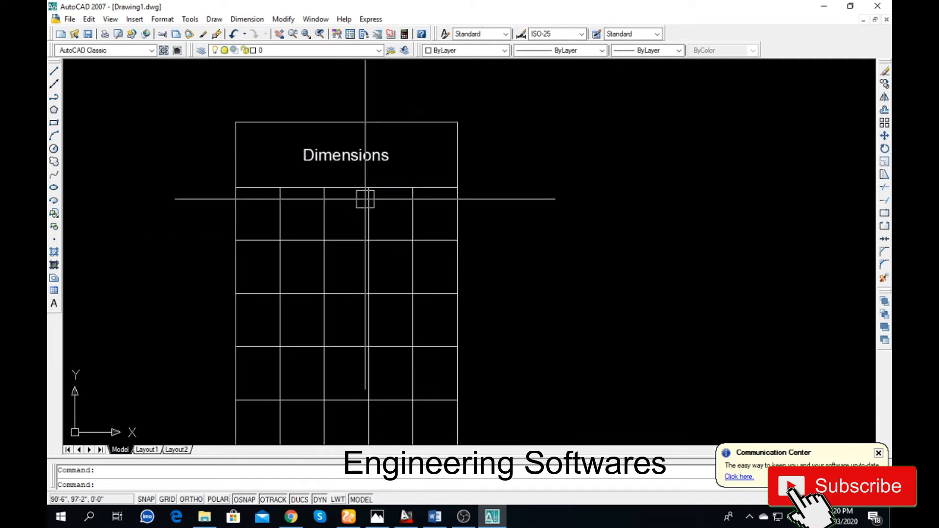
{"action": "left_click", "coordinate": [878, 453]}
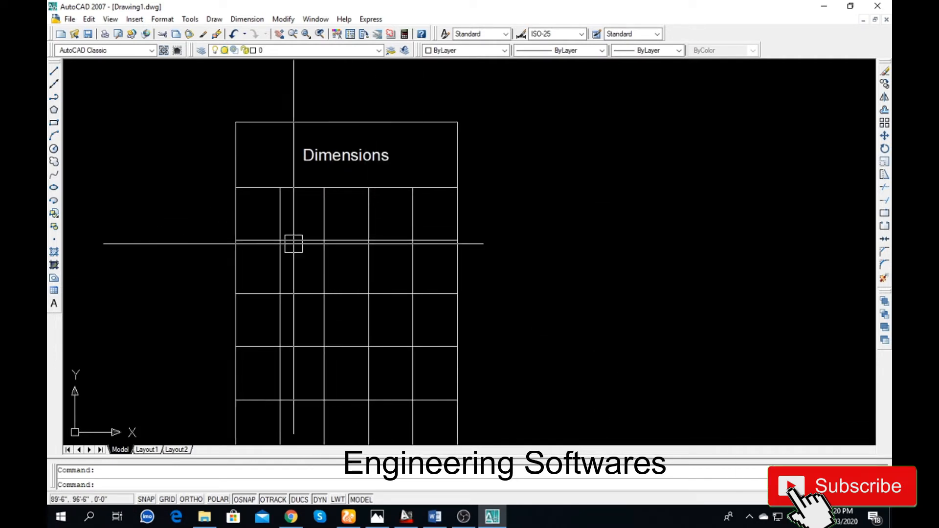
{"action": "double_click", "coordinate": [258, 220]}
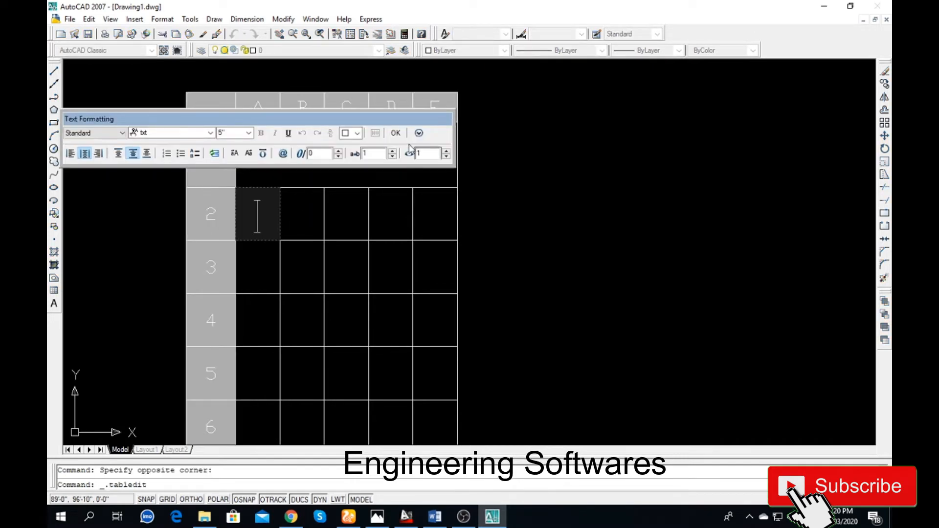
{"action": "left_click", "coordinate": [395, 133]}
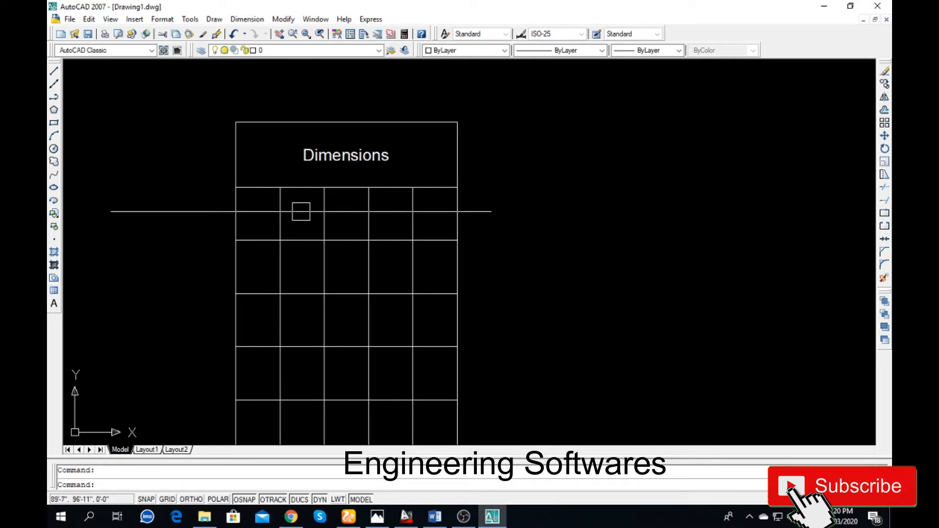
{"action": "double_click", "coordinate": [266, 215]}
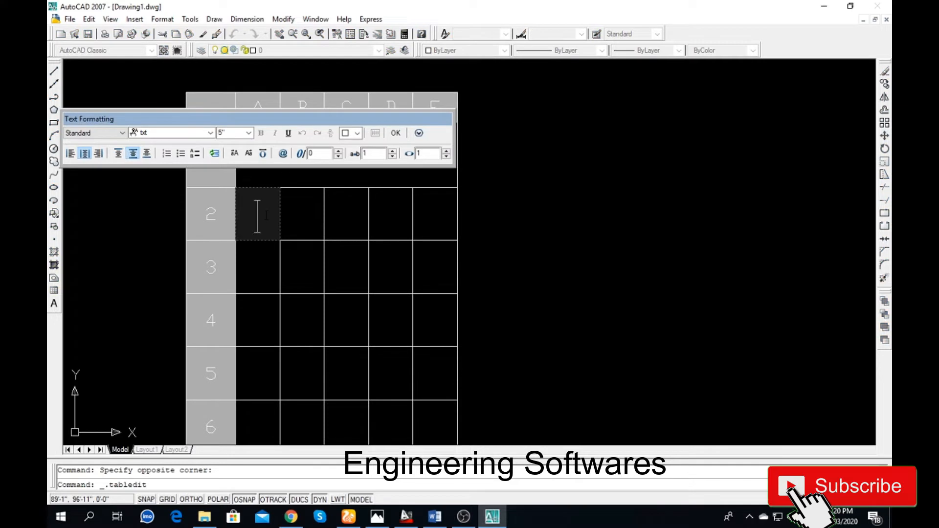
{"action": "type", "text": "S.NO"}
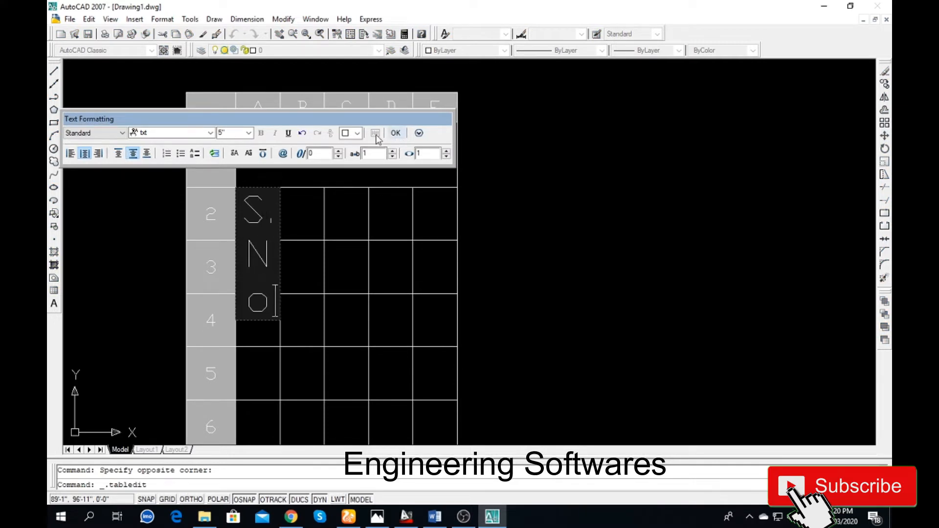
Set the text height of the "S.No" heading to 1" and finish editing the cell
{"action": "left_click", "coordinate": [226, 133]}
{"action": "type", "text": "1"}
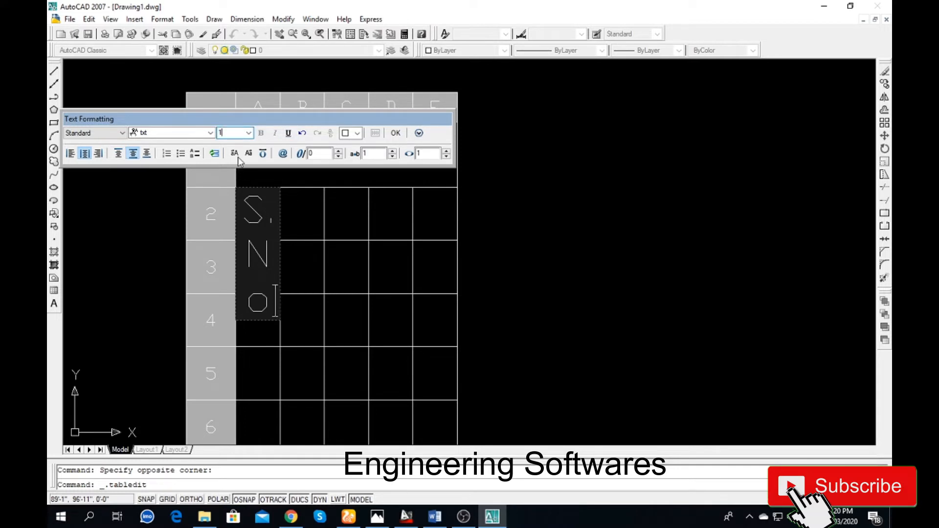
{"action": "key", "text": "Return"}
{"action": "key", "text": "ctrl+a"}
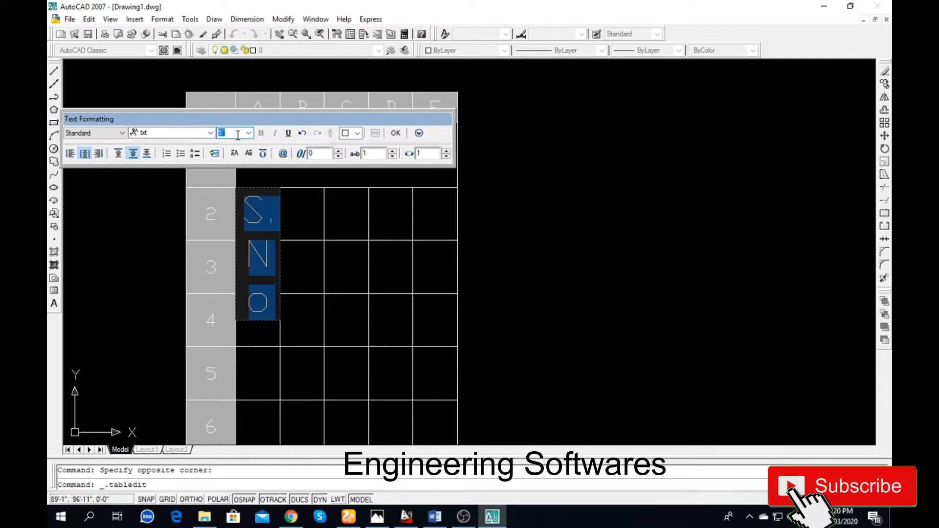
{"action": "key", "text": "Return"}
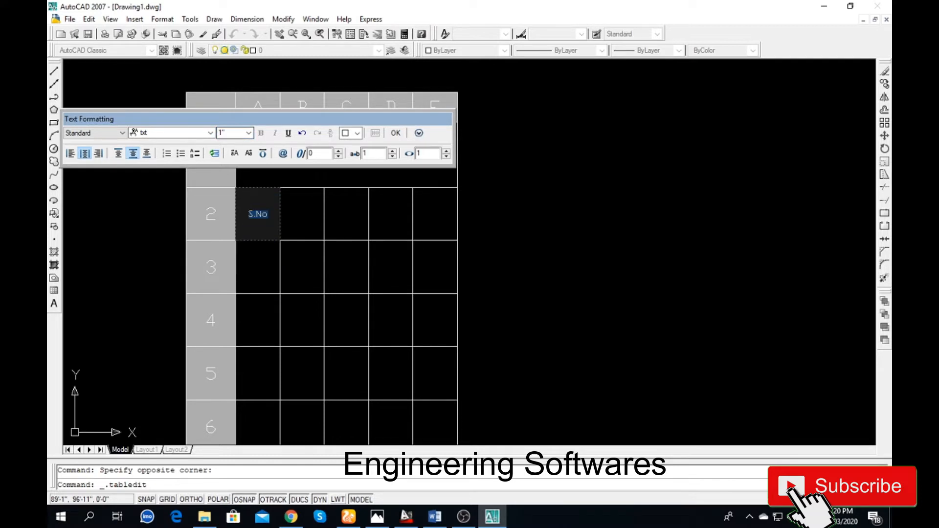
{"action": "left_click", "coordinate": [396, 134]}
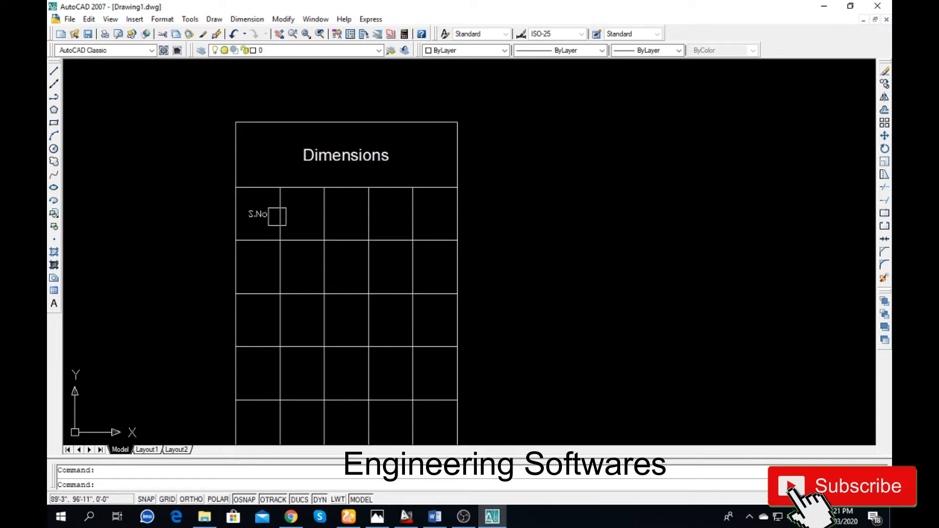
Enter the heading "Name" in cell B2 with a text height of 1"
{"action": "double_click", "coordinate": [302, 214]}
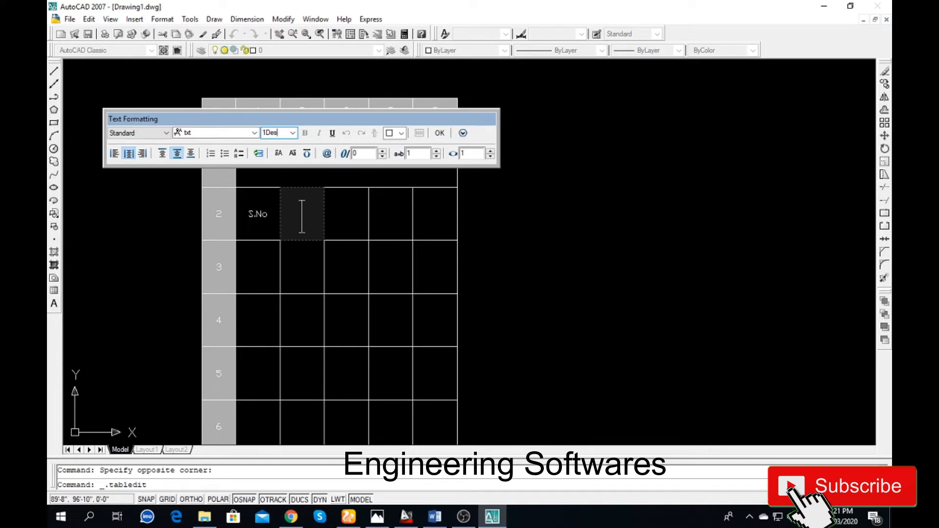
{"action": "key", "text": "BackSpace"}
{"action": "key", "text": "Return"}
{"action": "type", "text": "Descripti"}
{"action": "key", "text": "BackSpace"}
{"action": "key", "text": "BackSpace"}
{"action": "key", "text": "BackSpace"}
{"action": "key", "text": "BackSpace"}
{"action": "key", "text": "BackSpace"}
{"action": "key", "text": "BackSpace"}
{"action": "type", "text": "Name"}
{"action": "left_click", "coordinate": [329, 224]}
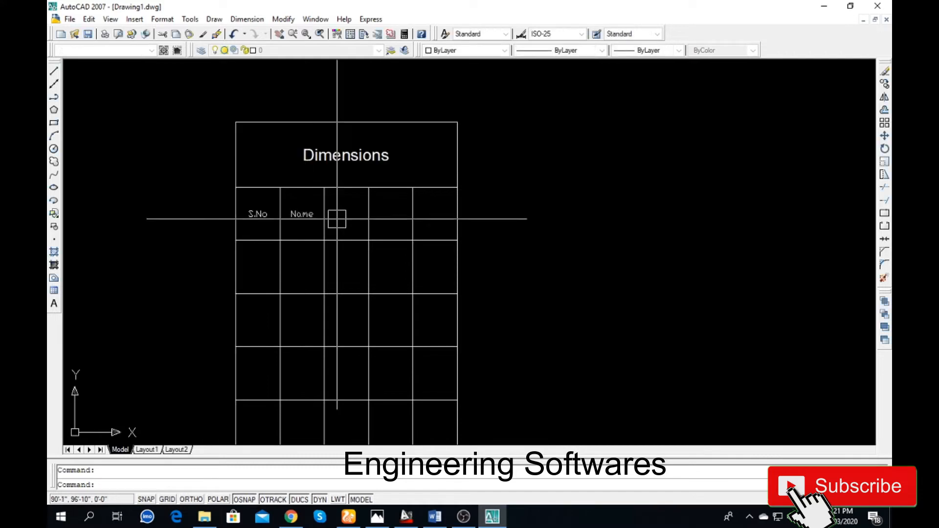
Enter the heading "Width" in cell C2 with a text height of 1"
{"action": "double_click", "coordinate": [346, 213]}
{"action": "left_click", "coordinate": [321, 133]}
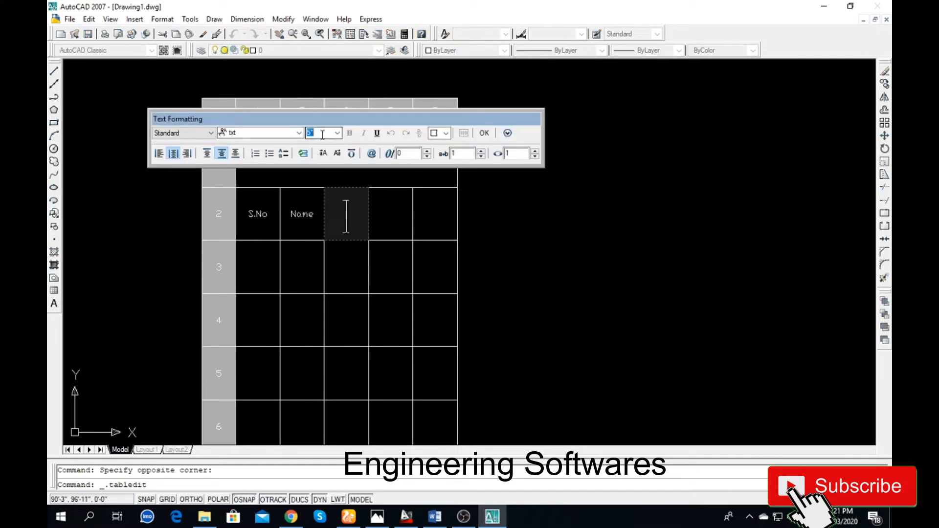
{"action": "type", "text": "1"}
{"action": "left_click", "coordinate": [351, 221]}
{"action": "type", "text": "Leng"}
{"action": "key", "text": "BackSpace"}
{"action": "key", "text": "BackSpace"}
{"action": "key", "text": "BackSpace"}
{"action": "type", "text": "Width"}
{"action": "key", "text": "Tab"}
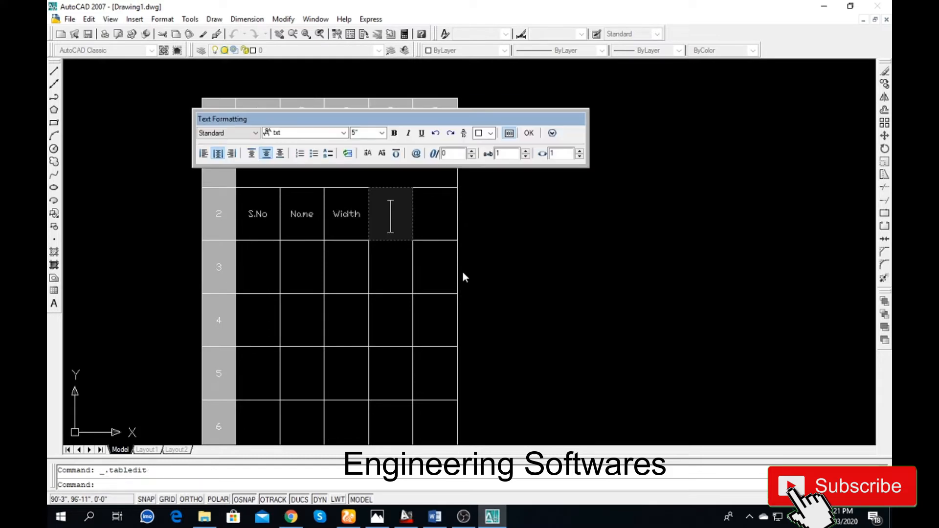
Enter the heading "Height" in cell D2 with a text height of 1"
{"action": "left_click", "coordinate": [364, 136]}
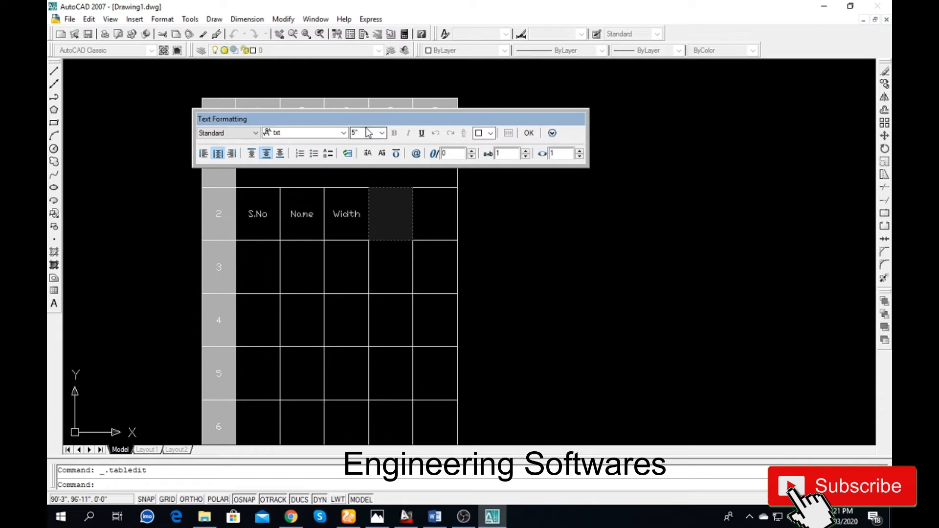
{"action": "type", "text": "1"}
{"action": "left_click", "coordinate": [386, 215]}
{"action": "type", "text": "Height"}
{"action": "key", "text": "BackSpace"}
{"action": "type", "text": "e"}
{"action": "left_click", "coordinate": [429, 216]}
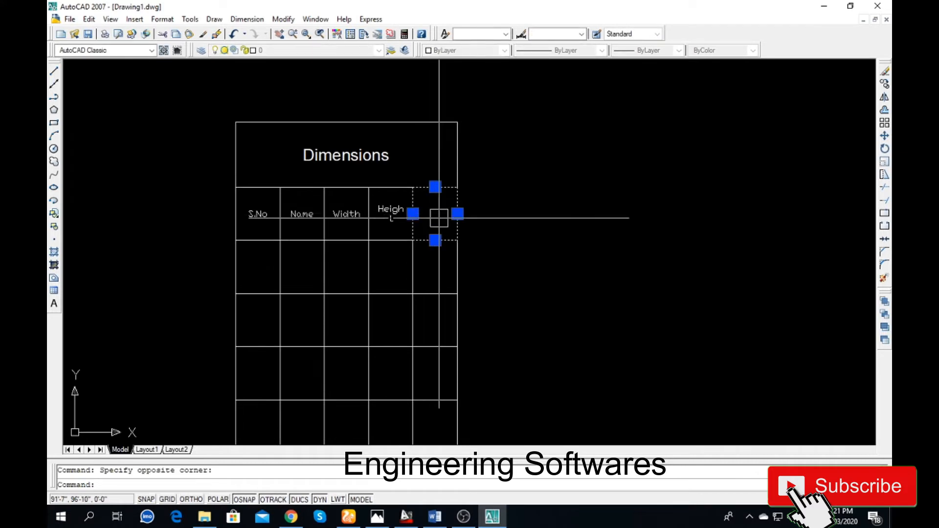
Enter the heading "Sill" in cell E2 with a text height of 1"
{"action": "double_click", "coordinate": [436, 216]}
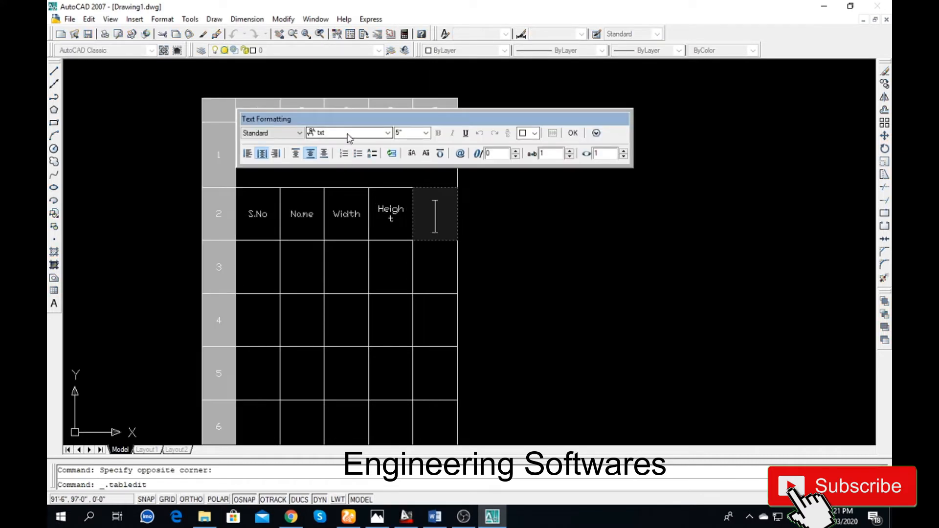
{"action": "left_click", "coordinate": [411, 134]}
{"action": "type", "text": "1"}
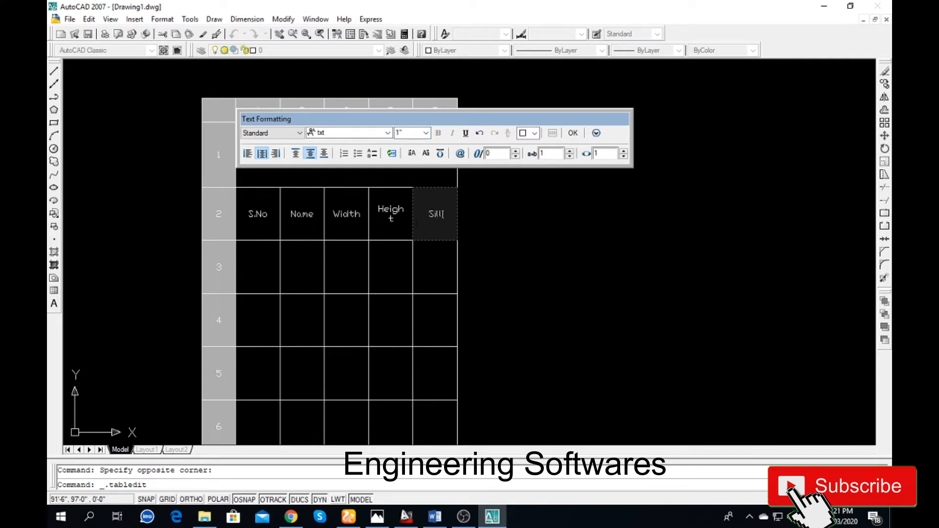
Change the font of the "Sill" heading text to Arial
{"action": "left_click", "coordinate": [339, 132]}
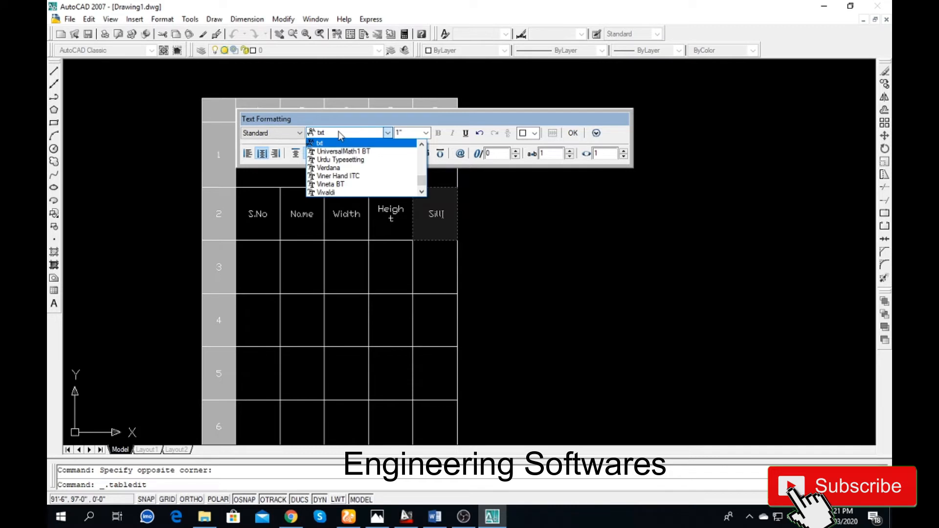
{"action": "left_click", "coordinate": [324, 160]}
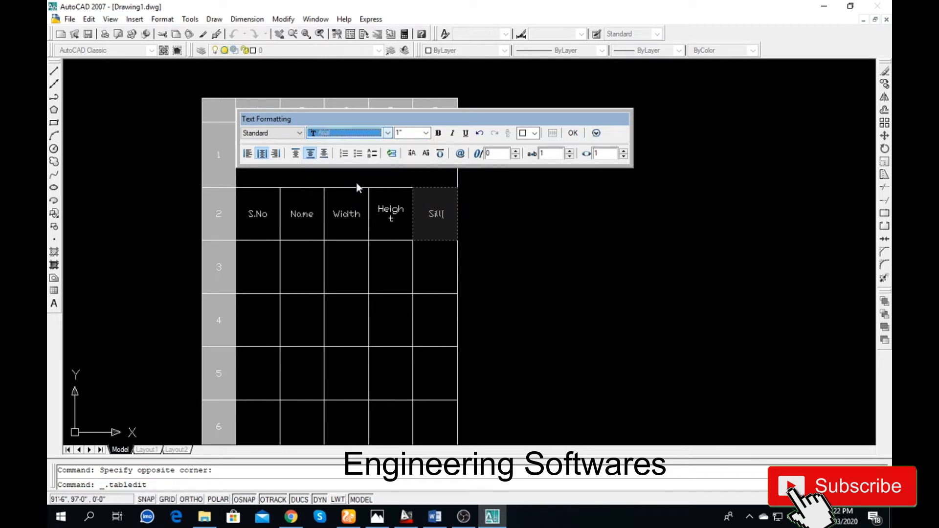
{"action": "double_click", "coordinate": [430, 222]}
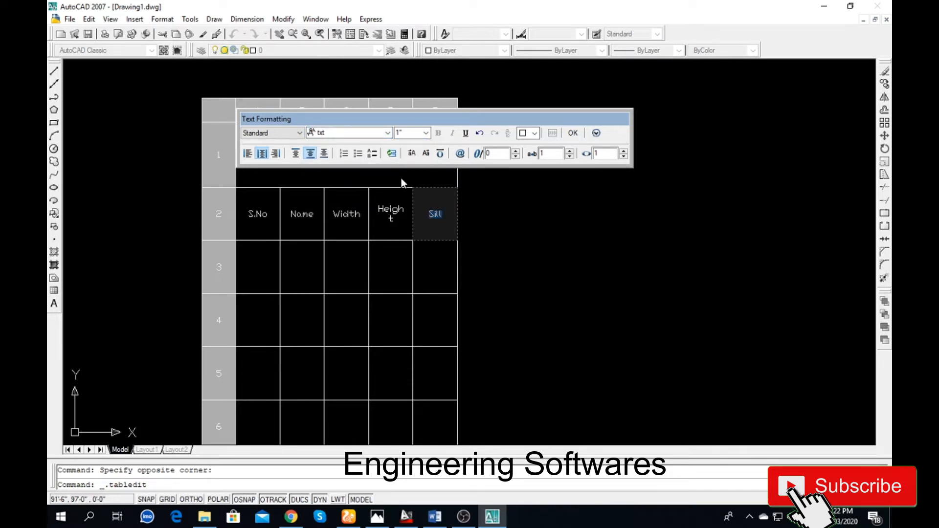
{"action": "left_click", "coordinate": [324, 132]}
{"action": "type", "text": "ar"}
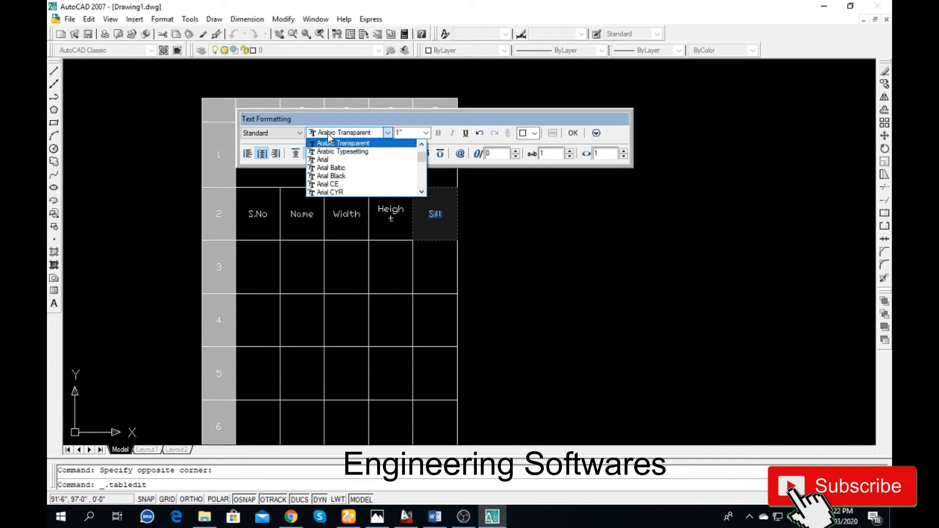
{"action": "type", "text": "ial"}
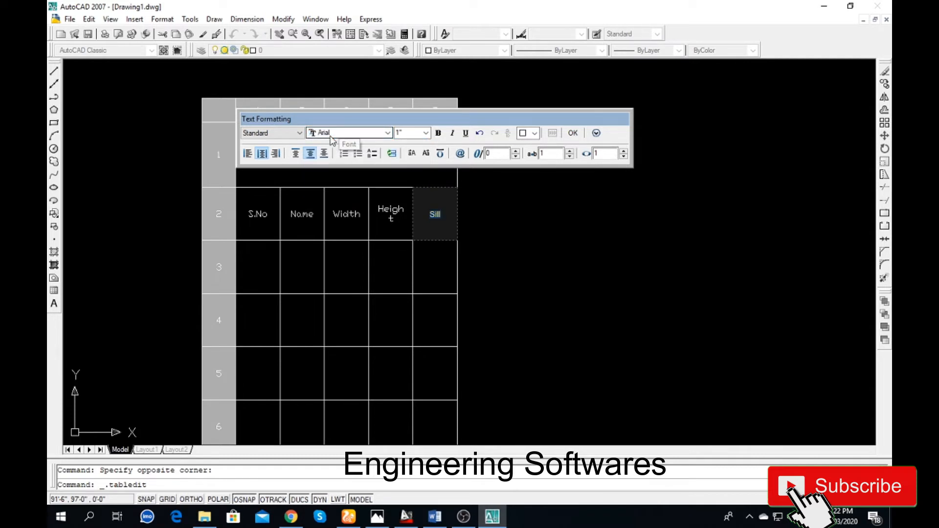
Try to switch the "Height" heading's font to Arial without selecting its text
{"action": "left_click", "coordinate": [394, 215]}
{"action": "double_click", "coordinate": [394, 213]}
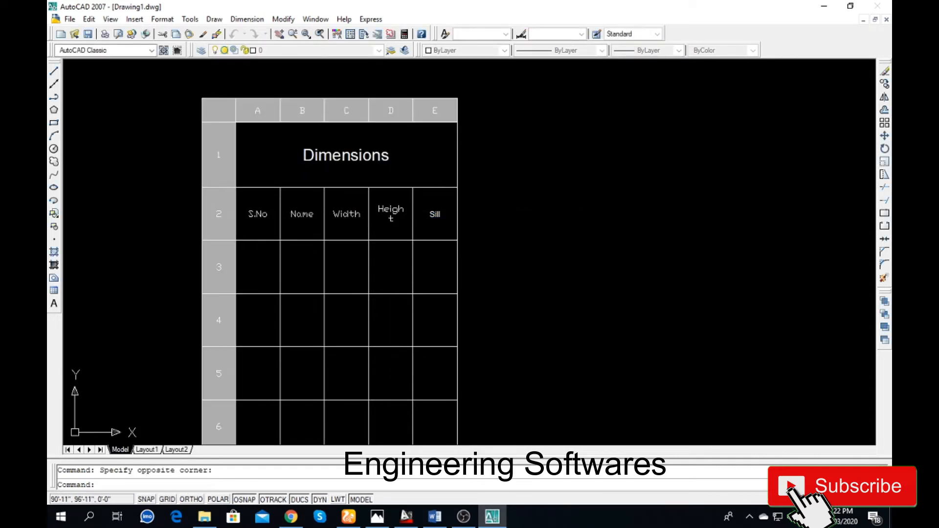
{"action": "left_click", "coordinate": [301, 133]}
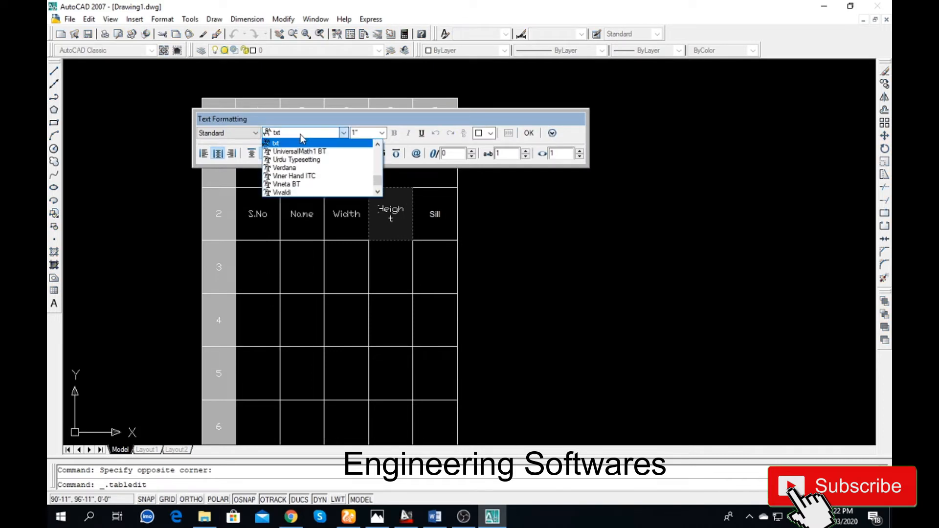
{"action": "key", "text": "Home"}
{"action": "key", "text": "Down"}
{"action": "key", "text": "Down"}
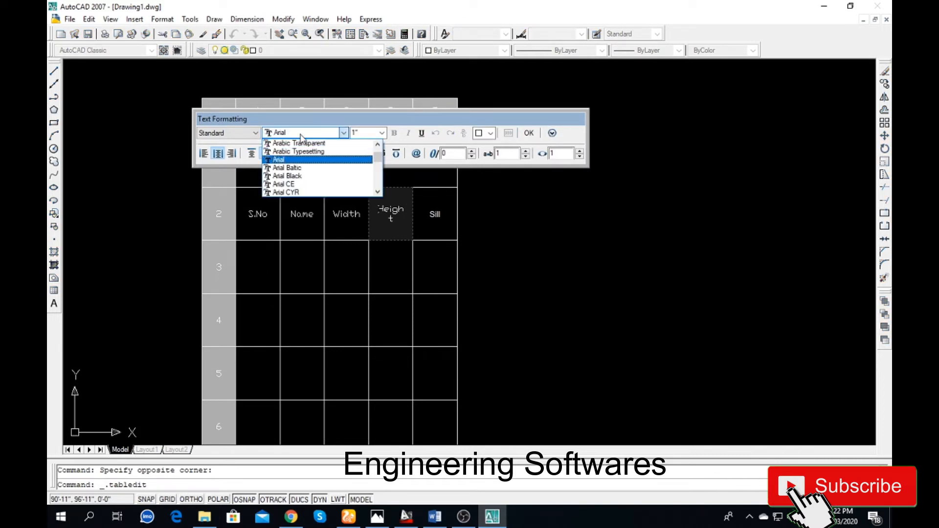
{"action": "key", "text": "Return"}
{"action": "left_click", "coordinate": [402, 297]}
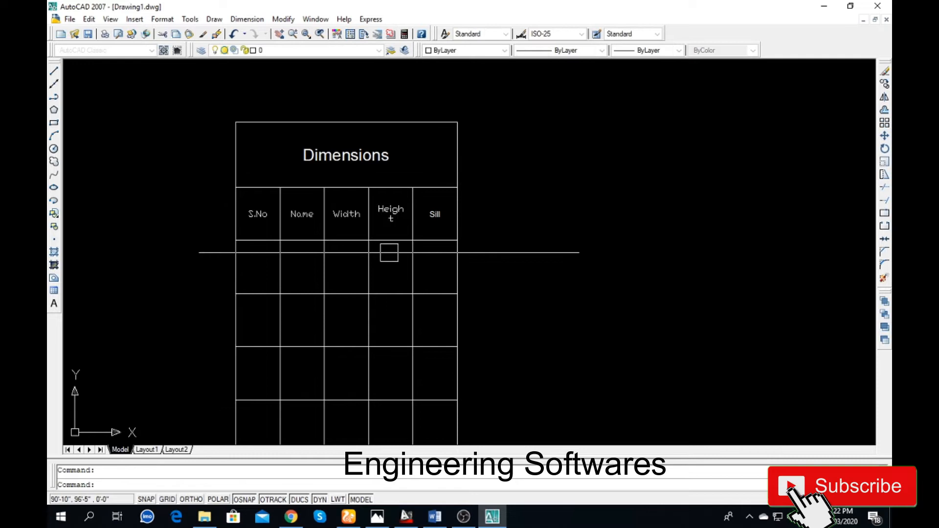
Change the font of the whole "Width" heading text to Arial
{"action": "double_click", "coordinate": [347, 214]}
{"action": "key", "text": "ctrl+a"}
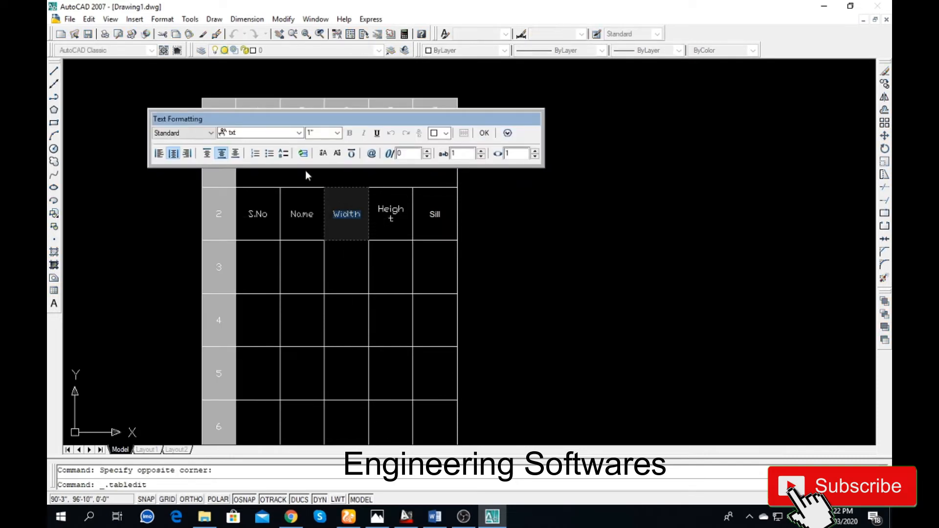
{"action": "left_click", "coordinate": [249, 133]}
{"action": "type", "text": "arent"}
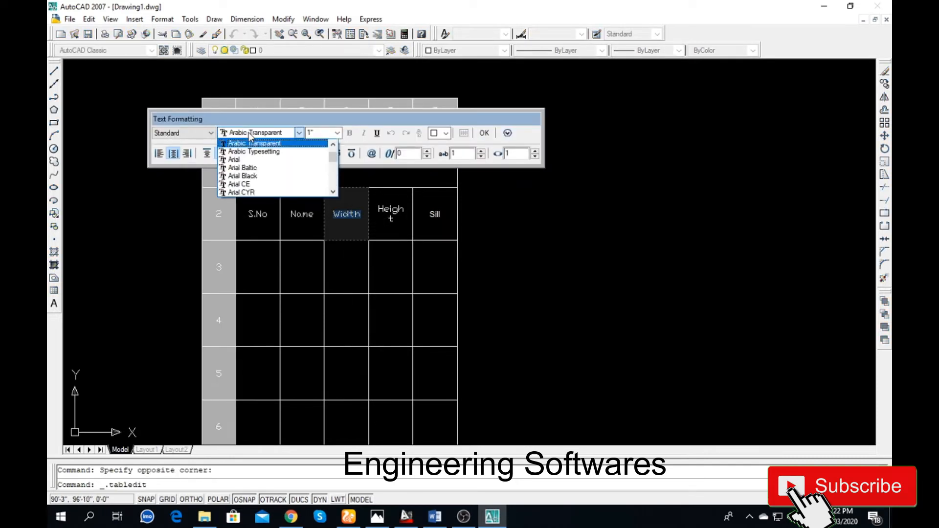
{"action": "left_click", "coordinate": [254, 160]}
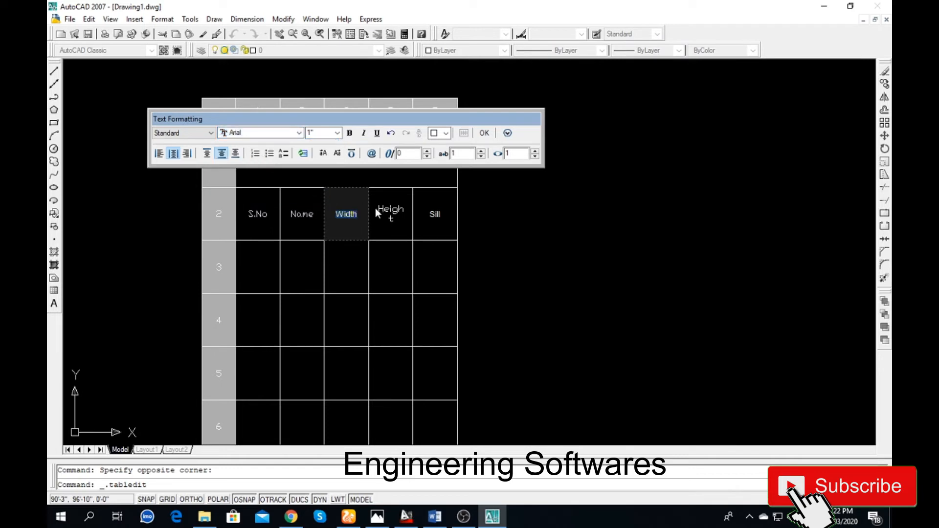
Select the whole "Height" heading text and change its font to Arial
{"action": "double_click", "coordinate": [384, 214]}
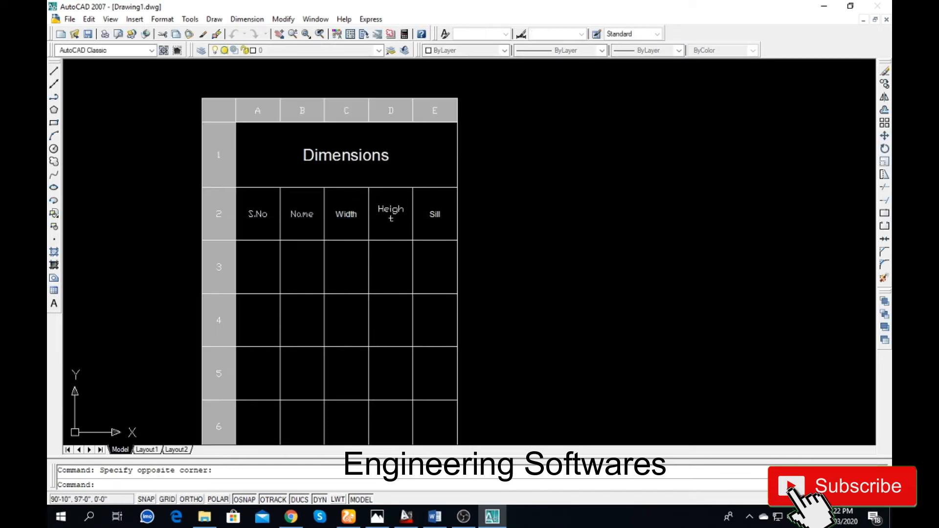
{"action": "key", "text": "ctrl+a"}
{"action": "left_click", "coordinate": [285, 137]}
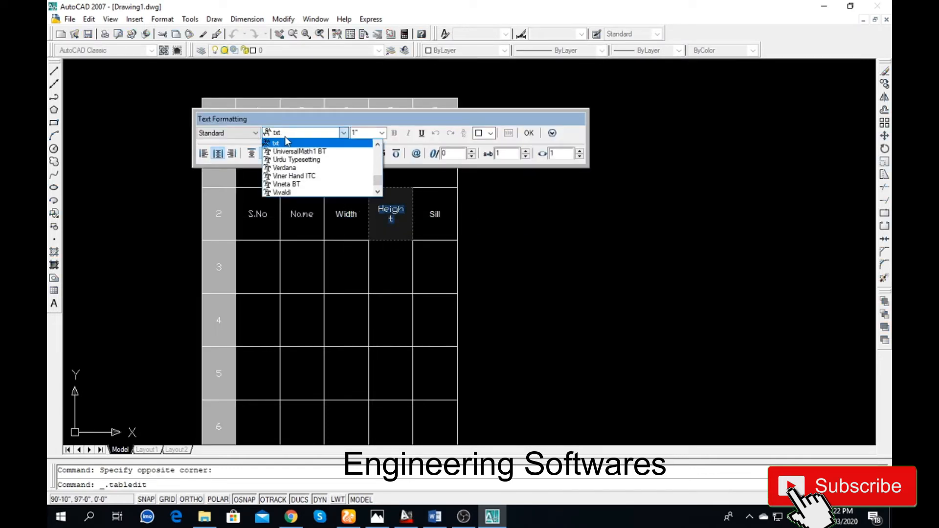
{"action": "type", "text": "arent"}
{"action": "key", "text": "Down"}
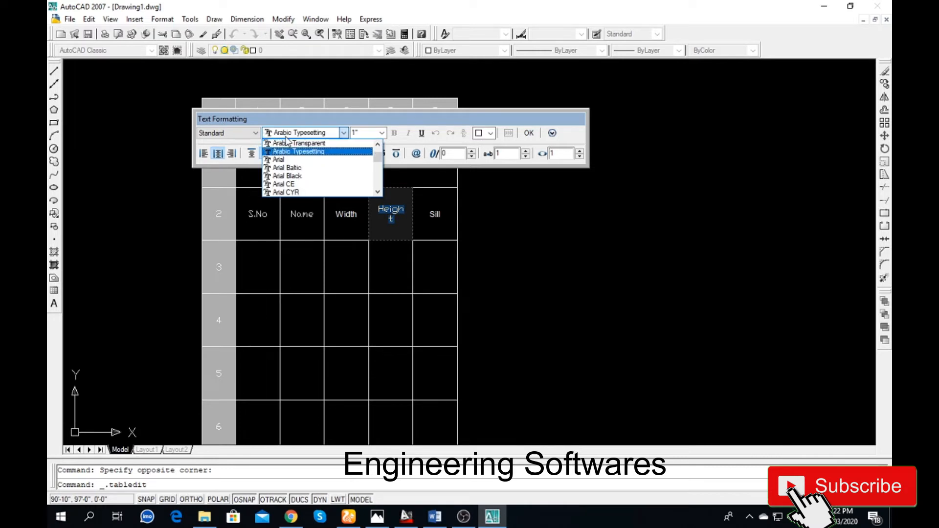
{"action": "key", "text": "Down"}
{"action": "key", "text": "Return"}
Change the font of the whole "Name" heading text to Arabic Transparent
{"action": "left_click", "coordinate": [302, 214]}
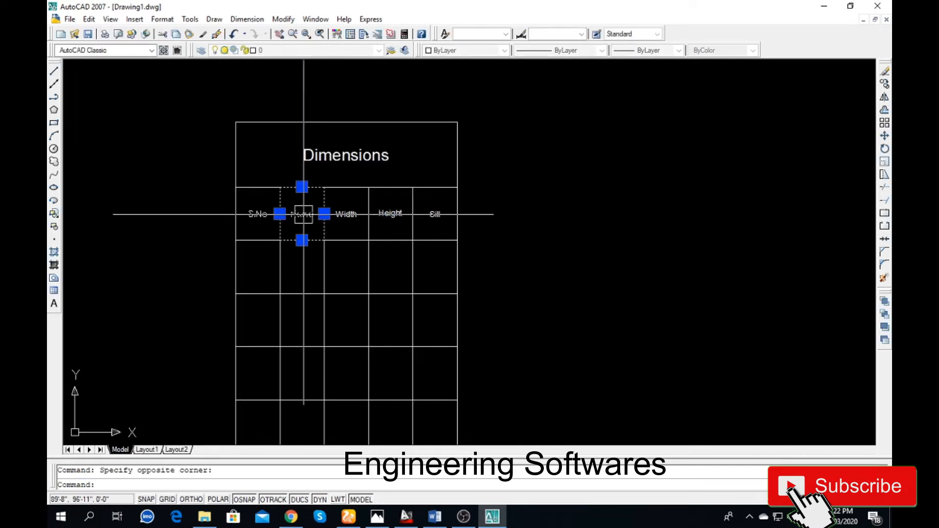
{"action": "double_click", "coordinate": [303, 214]}
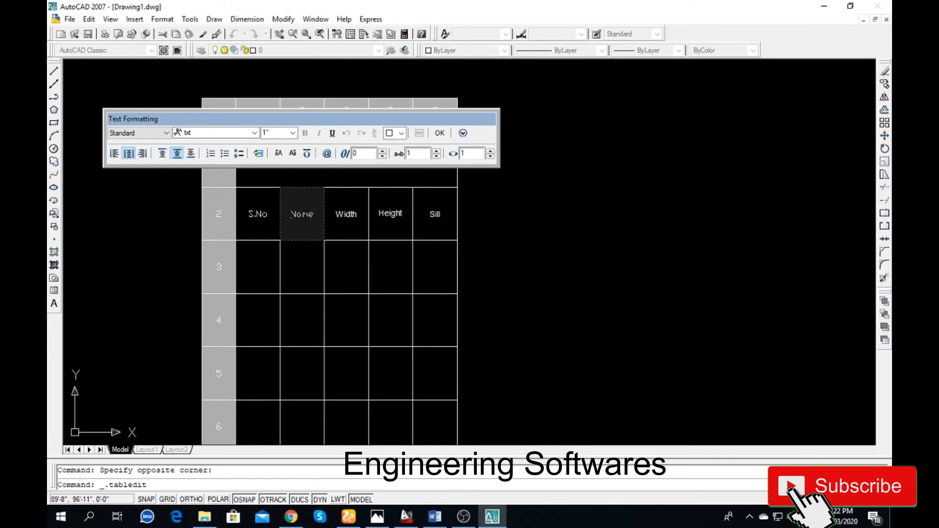
{"action": "left_click", "coordinate": [198, 133]}
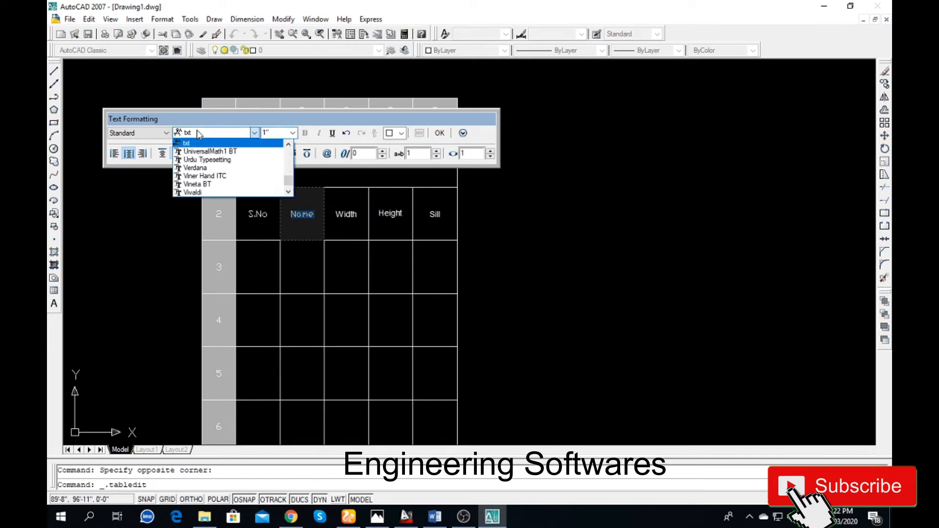
{"action": "type", "text": "arent"}
{"action": "key", "text": "Return"}
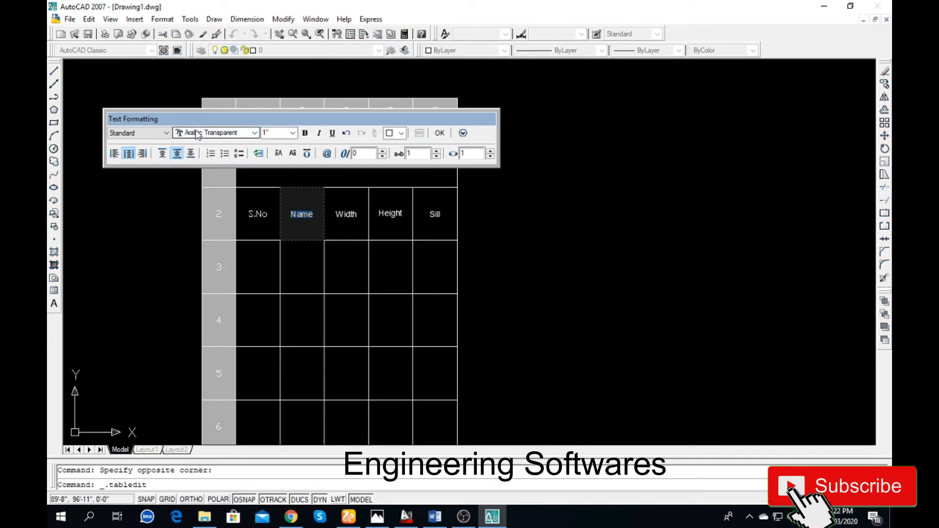
{"action": "left_click", "coordinate": [210, 207]}
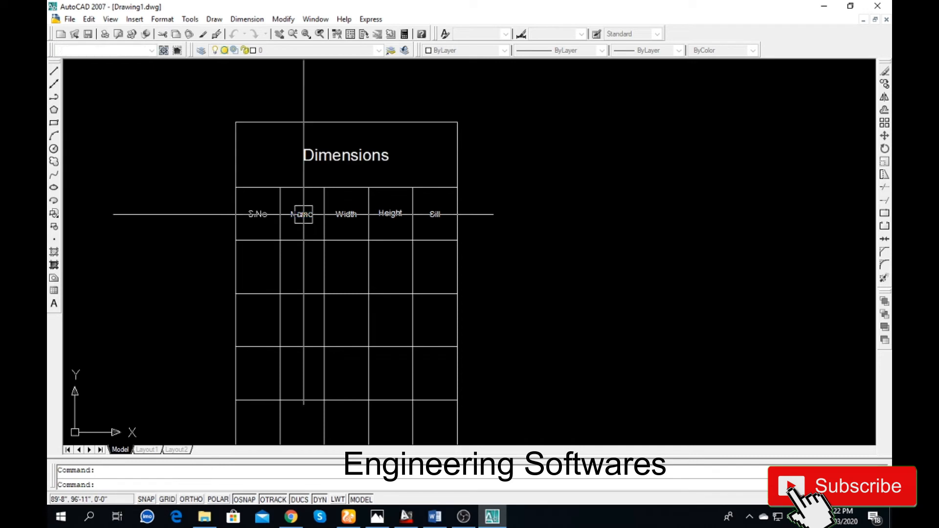
Enter the serial numbers 1, 2 and 3 in the first three data cells of the "S.No" column
{"action": "double_click", "coordinate": [253, 266]}
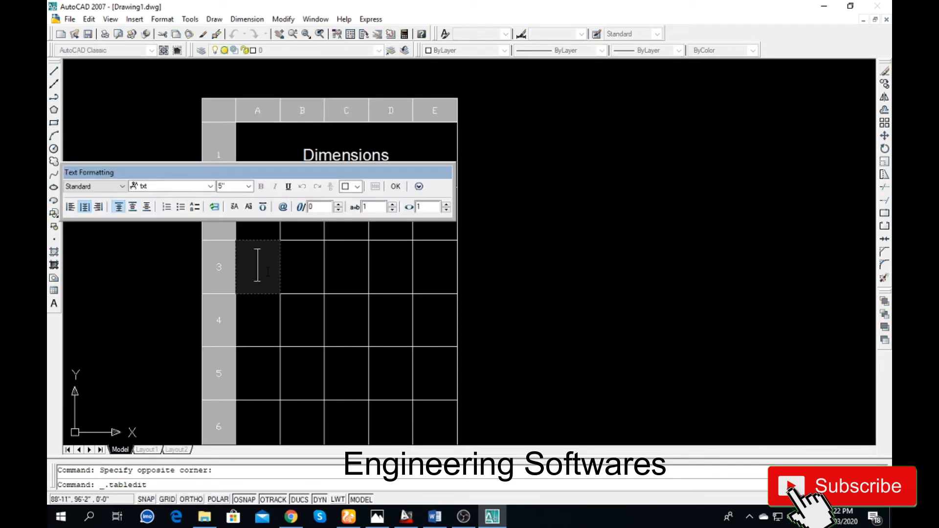
{"action": "type", "text": "1"}
{"action": "key", "text": "Escape"}
{"action": "double_click", "coordinate": [260, 318]}
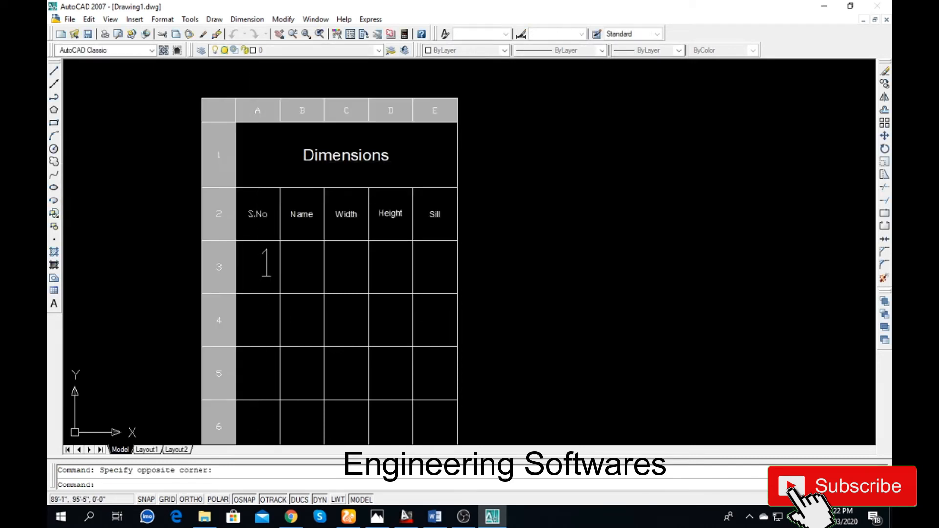
{"action": "type", "text": "2"}
{"action": "key", "text": "Escape"}
{"action": "left_click", "coordinate": [259, 362]}
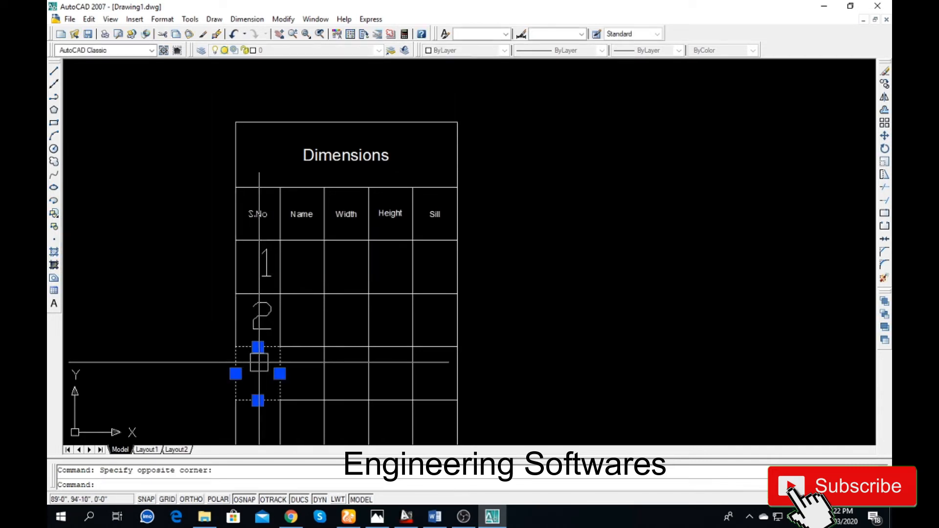
{"action": "double_click", "coordinate": [259, 361]}
{"action": "type", "text": "3"}
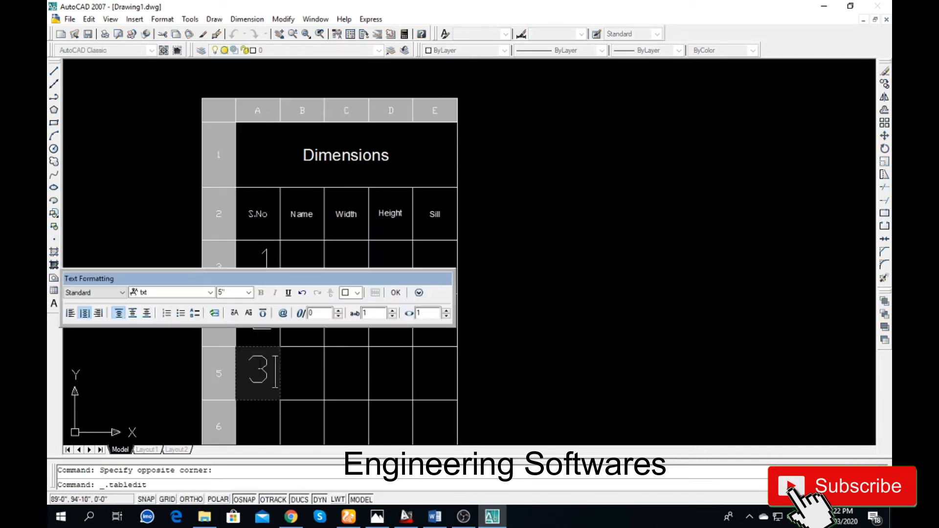
{"action": "key", "text": "Escape"}
Enter D20 in the first data row's "Name" cell and set its text height to 1"
{"action": "double_click", "coordinate": [302, 267]}
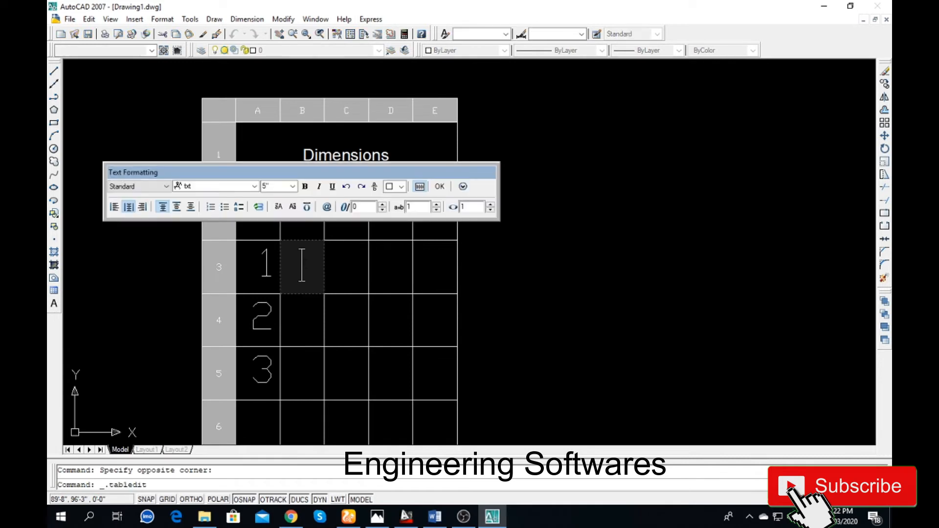
{"action": "type", "text": "D20"}
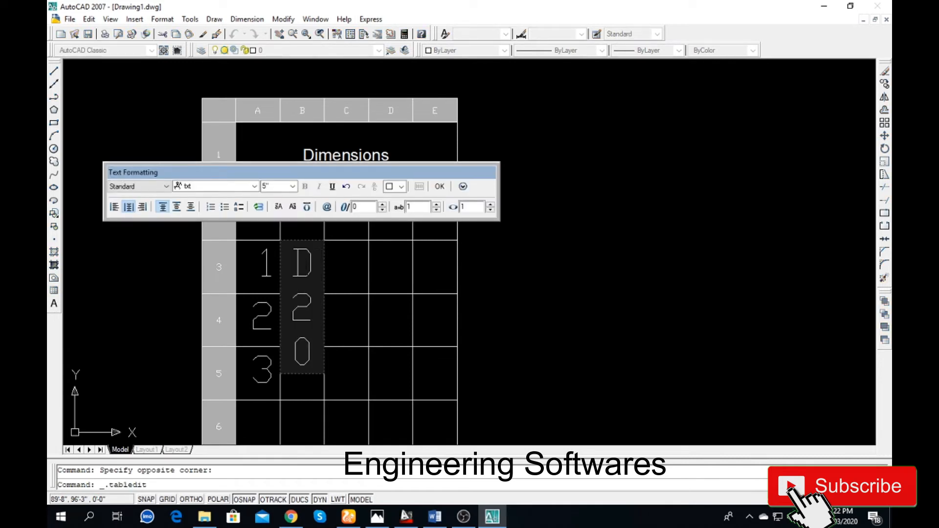
{"action": "key", "text": "ctrl+a"}
{"action": "left_click", "coordinate": [271, 182]}
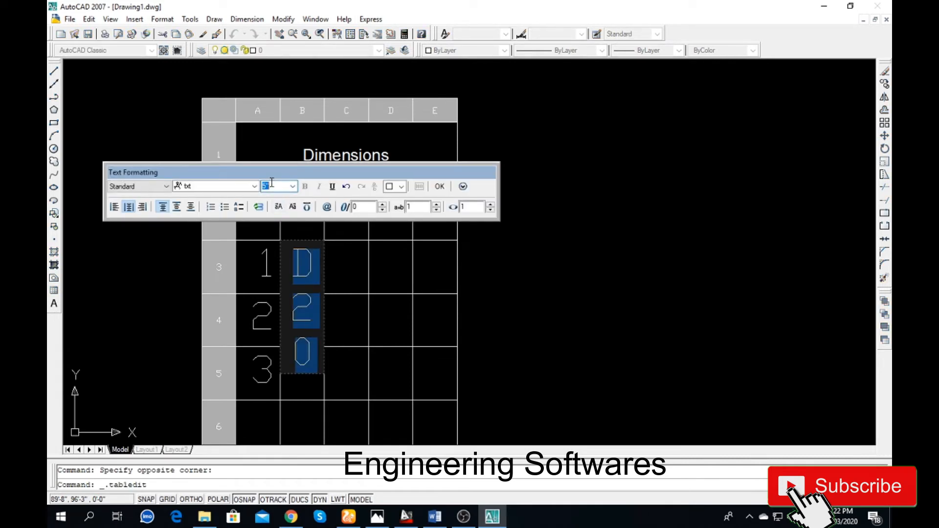
{"action": "type", "text": "1"}
{"action": "key", "text": "Return"}
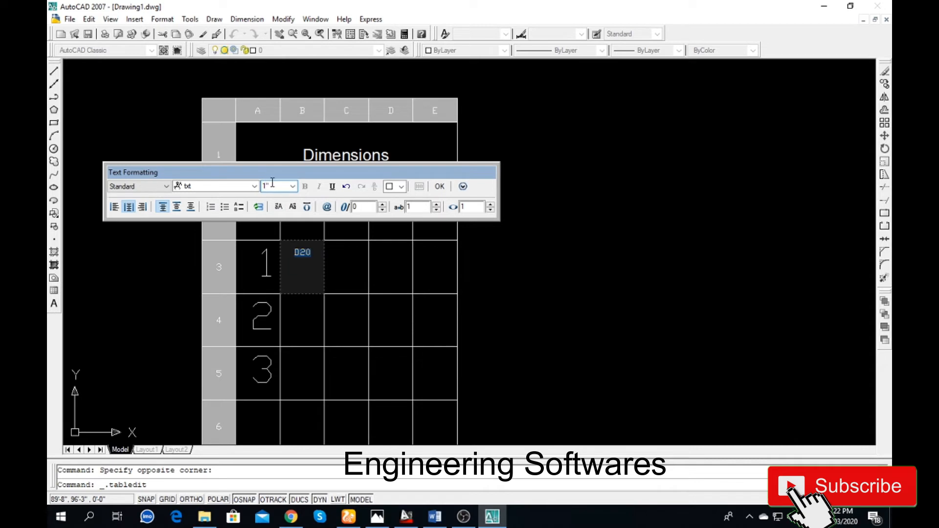
{"action": "left_click", "coordinate": [346, 300]}
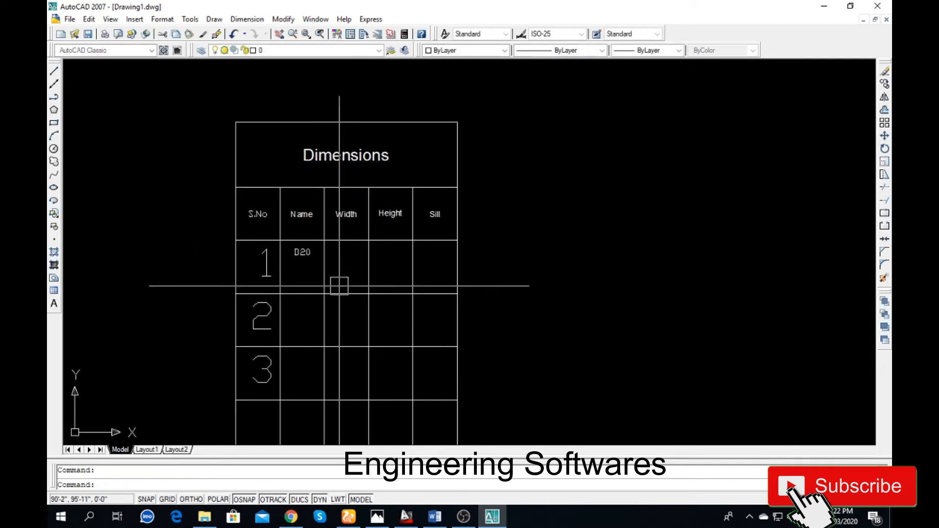
Enter 3'-0" in the first data row's "Width" cell with a text height of 1"
{"action": "double_click", "coordinate": [341, 258]}
{"action": "type", "text": "3'"}
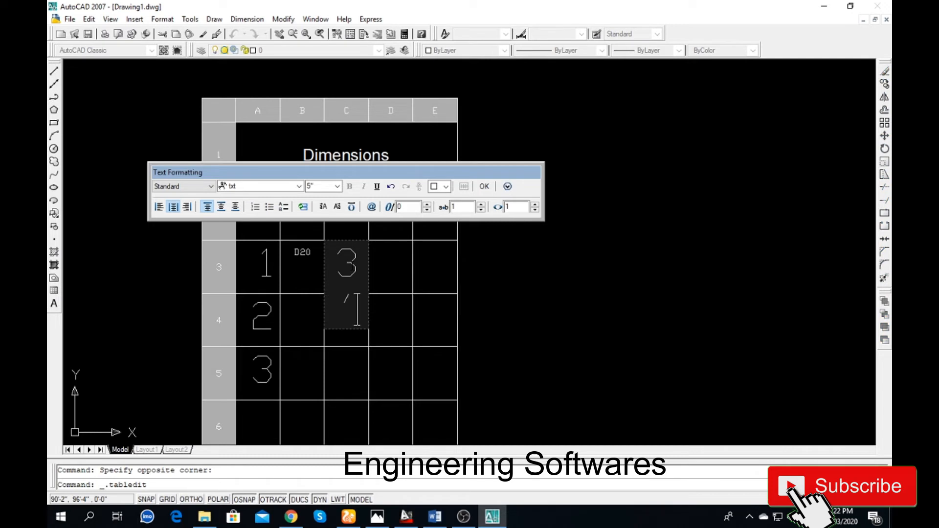
{"action": "key", "text": "ctrl+a"}
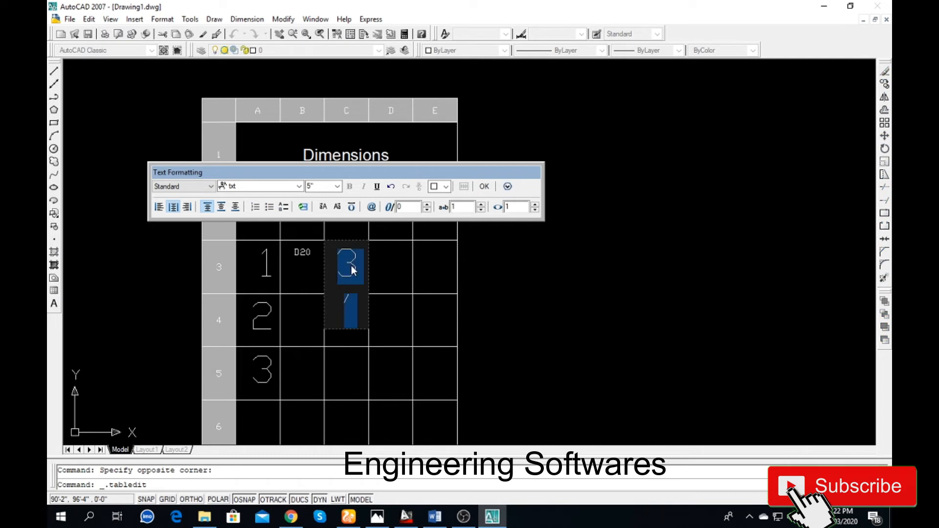
{"action": "left_click", "coordinate": [322, 185]}
{"action": "type", "text": "13"}
{"action": "key", "text": "Return"}
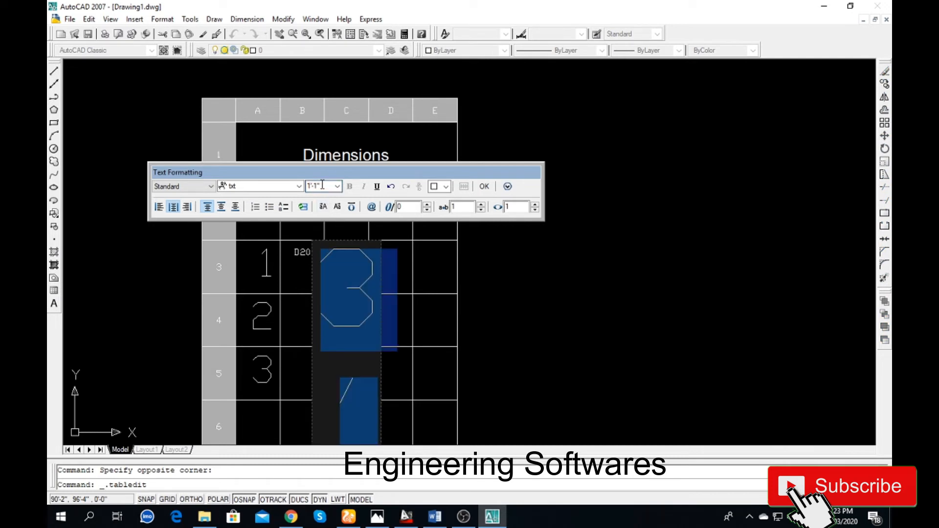
{"action": "type", "text": "1"}
{"action": "key", "text": "Return"}
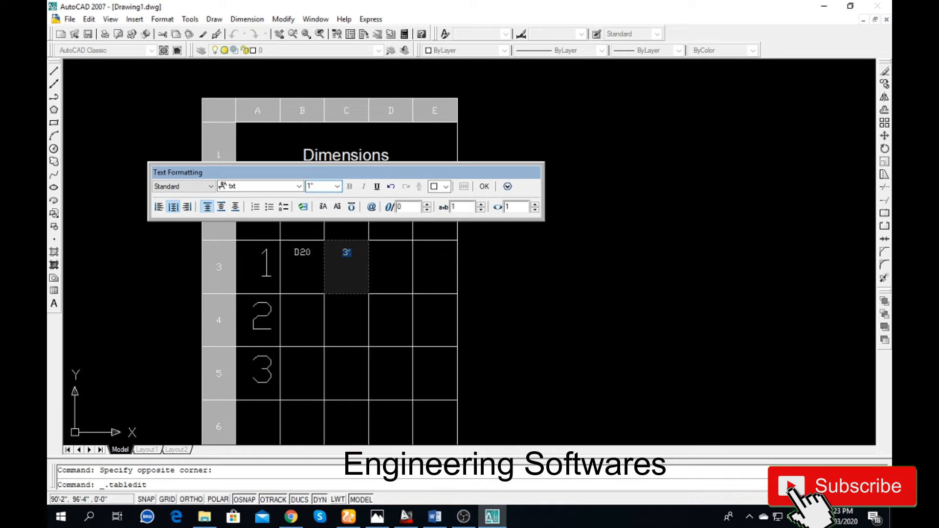
{"action": "left_click", "coordinate": [484, 186]}
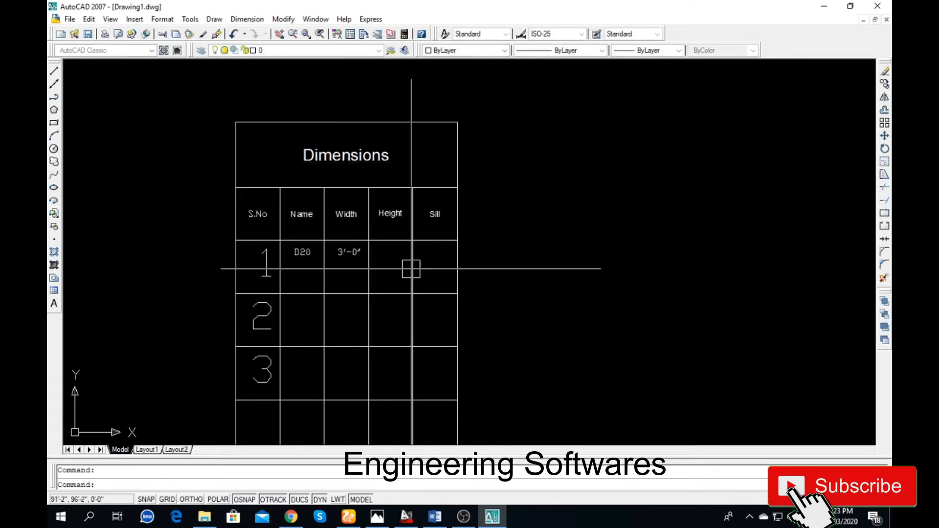
Enter 7'-0" in the first data row's "Height" cell with a text height of 1"
{"action": "double_click", "coordinate": [389, 267]}
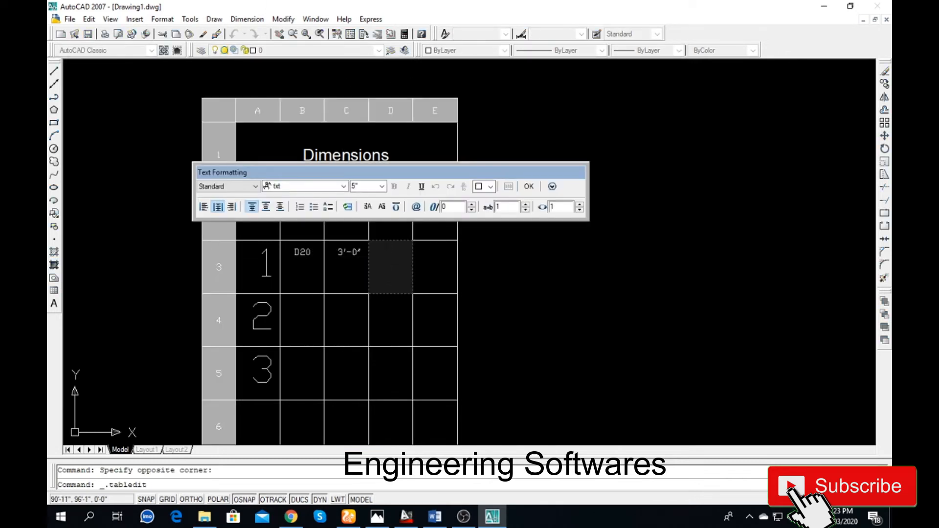
{"action": "left_click", "coordinate": [366, 188]}
{"action": "type", "text": "1"}
{"action": "key", "text": "Return"}
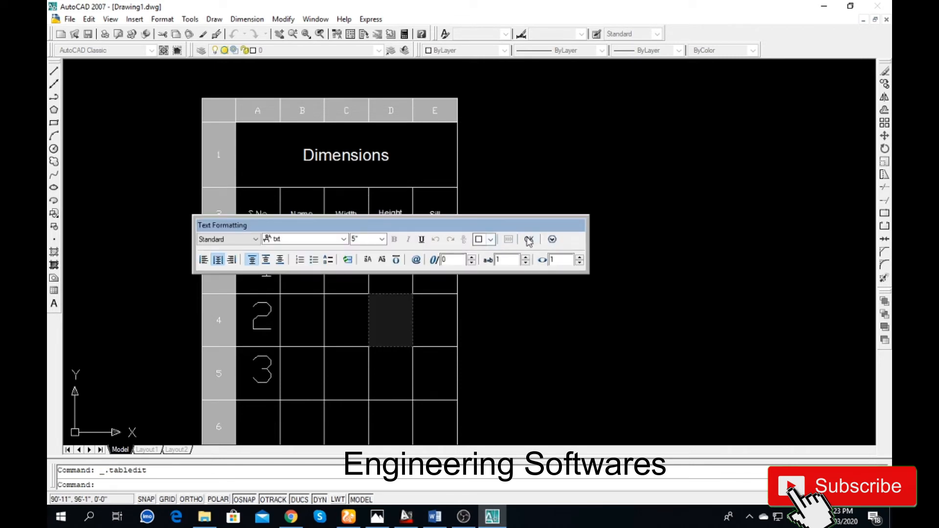
{"action": "left_click", "coordinate": [528, 241]}
Enter 0'-0" in the first data row's "Sill" cell
{"action": "double_click", "coordinate": [438, 267]}
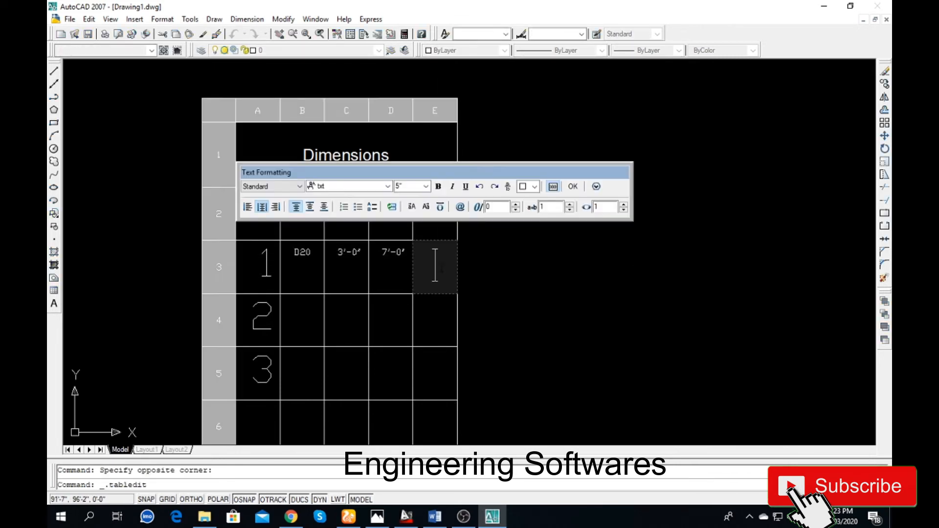
{"action": "type", "text": "0'-0"}
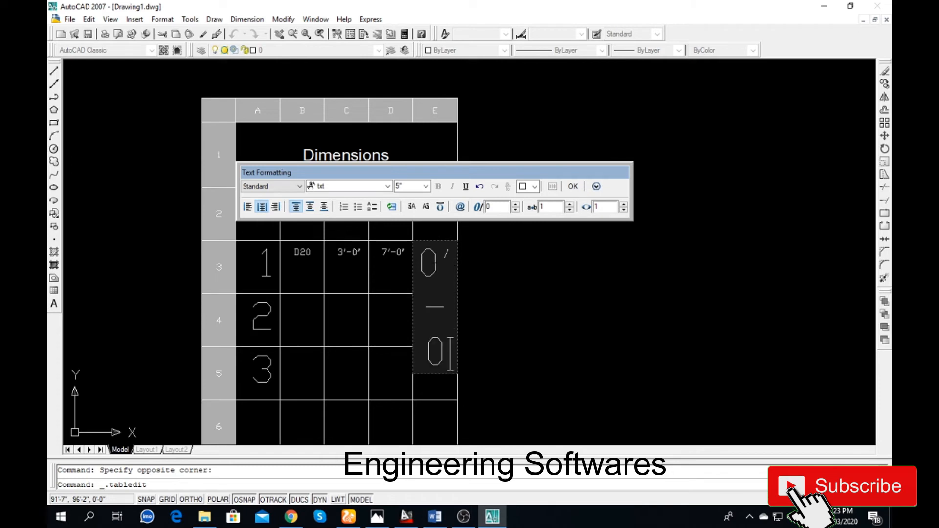
{"action": "type", "text": "\""}
{"action": "key", "text": "Return"}
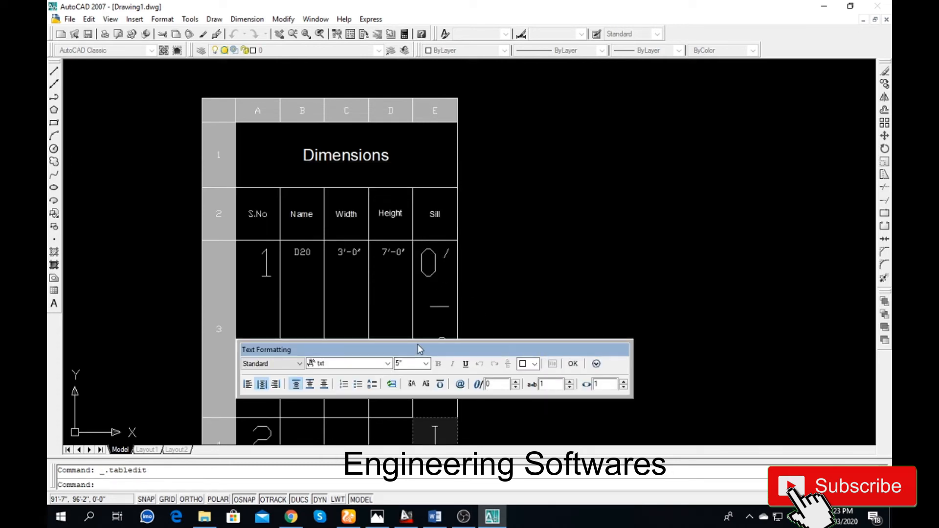
Set the text height of the whole "Sill" entry in the first data row to 1"
{"action": "left_click", "coordinate": [438, 286]}
{"action": "double_click", "coordinate": [431, 280]}
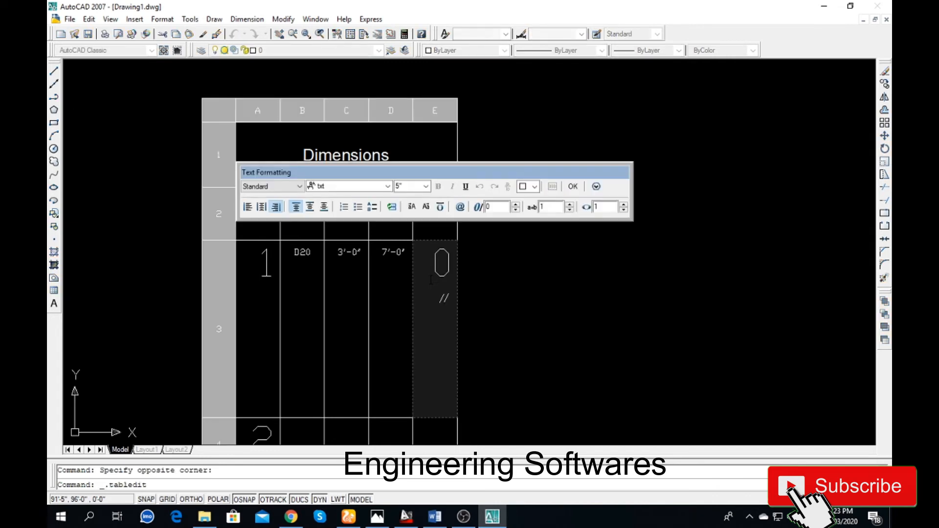
{"action": "key", "text": "ctrl+a"}
{"action": "type", "text": "1"}
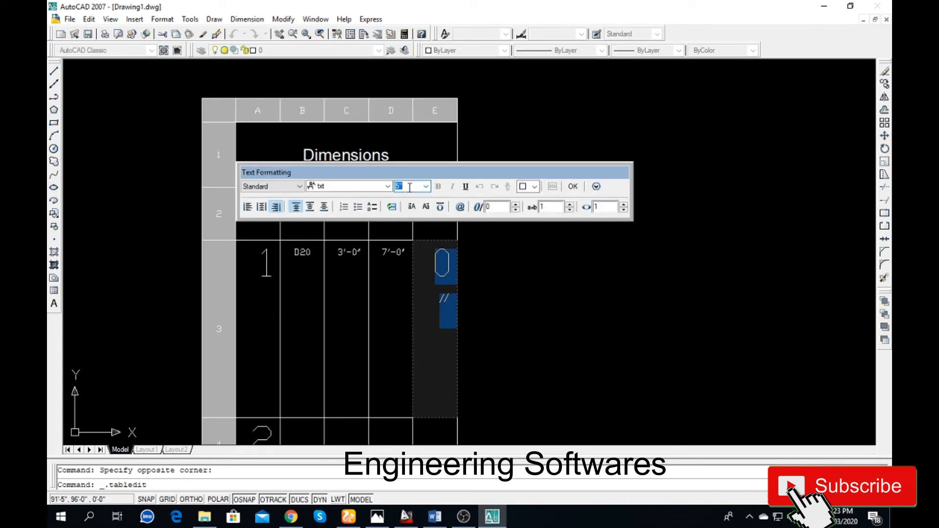
{"action": "key", "text": "Return"}
{"action": "left_click", "coordinate": [391, 277]}
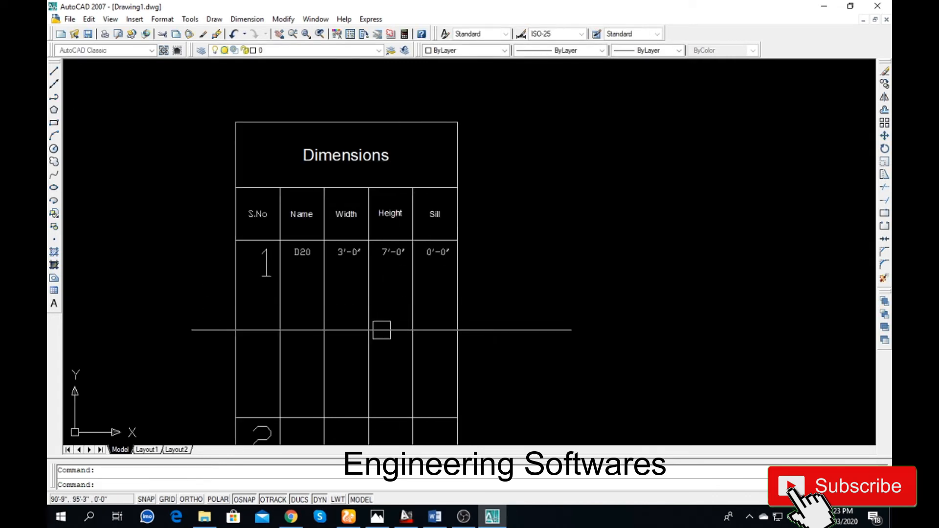
Shorten the first data row by stretching the lower edge of its serial number cell upward
{"action": "double_click", "coordinate": [240, 427]}
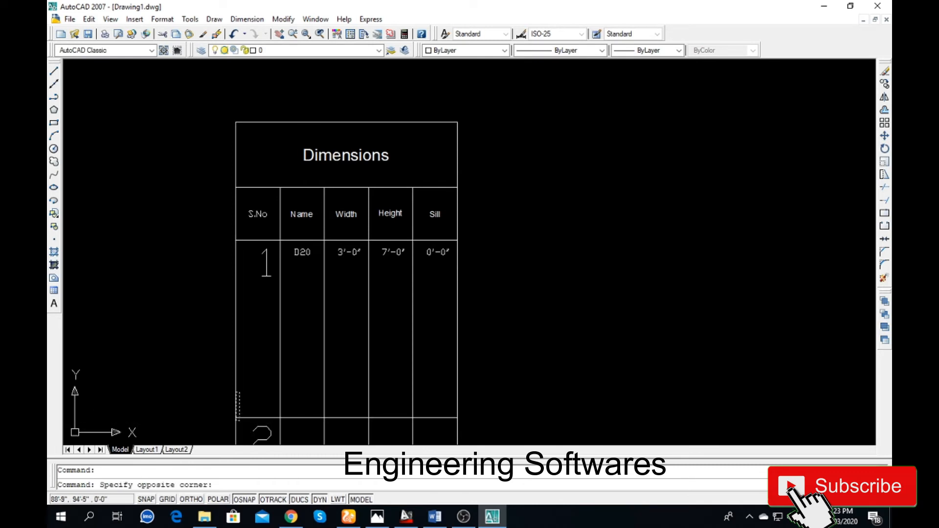
{"action": "left_click", "coordinate": [238, 392]}
{"action": "left_click", "coordinate": [258, 418]}
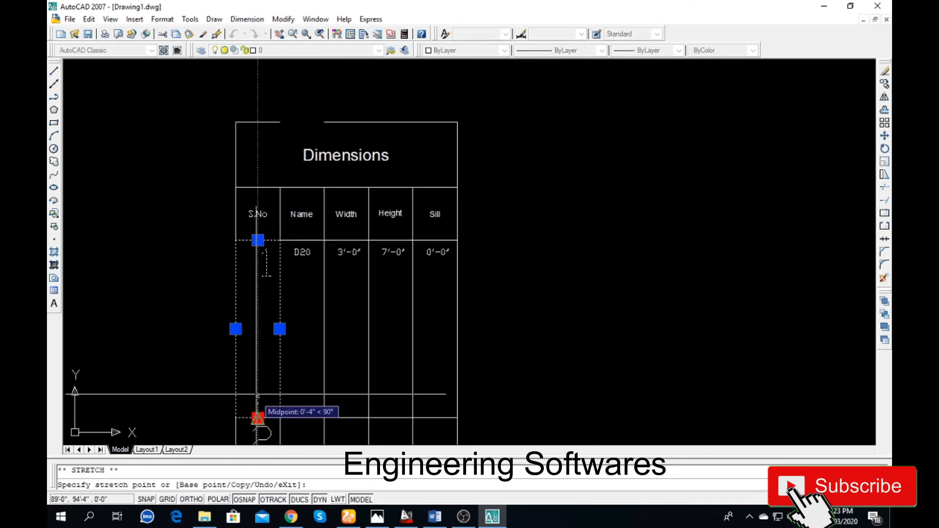
{"action": "left_click", "coordinate": [258, 304]}
{"action": "key", "text": "Escape"}
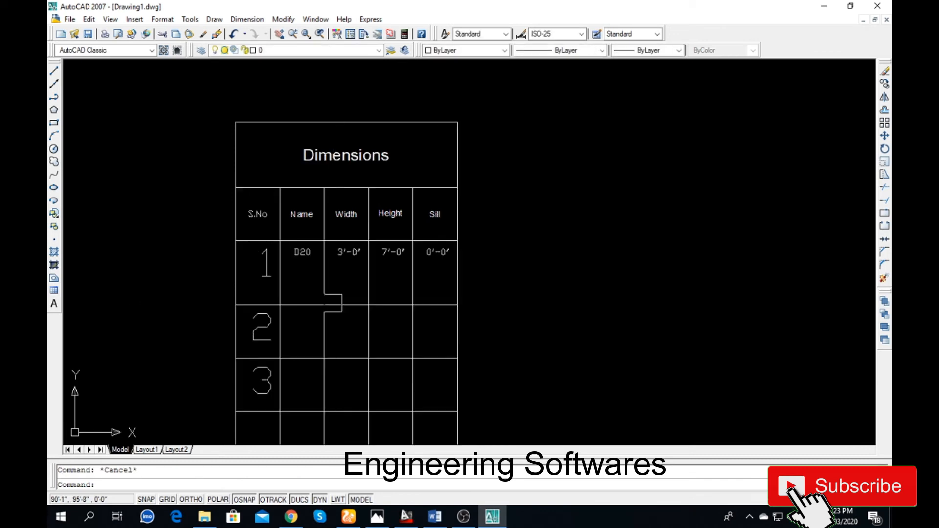
{"action": "scroll", "coordinate": [389, 242], "scroll_direction": "down", "scroll_amount": 2}
{"action": "scroll", "coordinate": [414, 226], "scroll_direction": "up", "scroll_amount": 2}
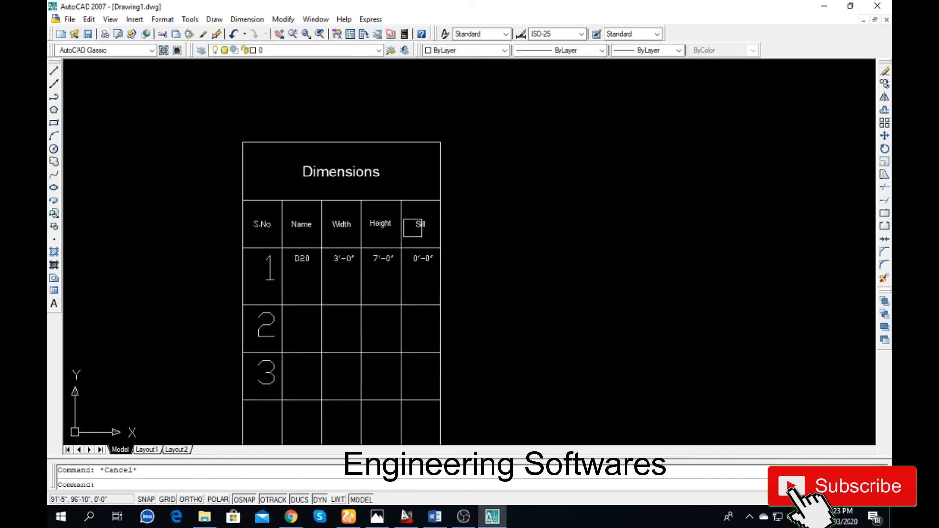
{"action": "double_click", "coordinate": [325, 247]}
{"action": "key", "text": "Escape"}
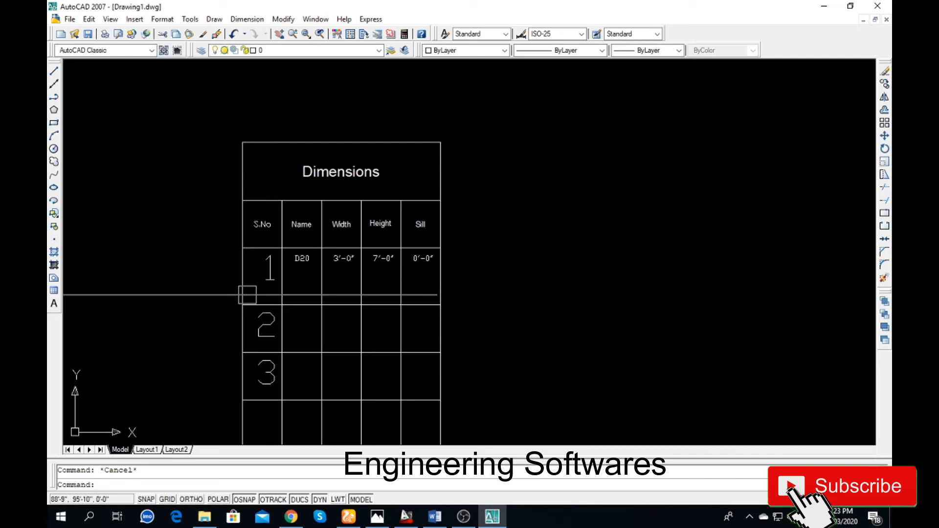
Review the Insert Table settings and the available table styles, without inserting another table, and inspect the filled-in Dimensions table
{"action": "type", "text": "tb"}
{"action": "key", "text": "Return"}
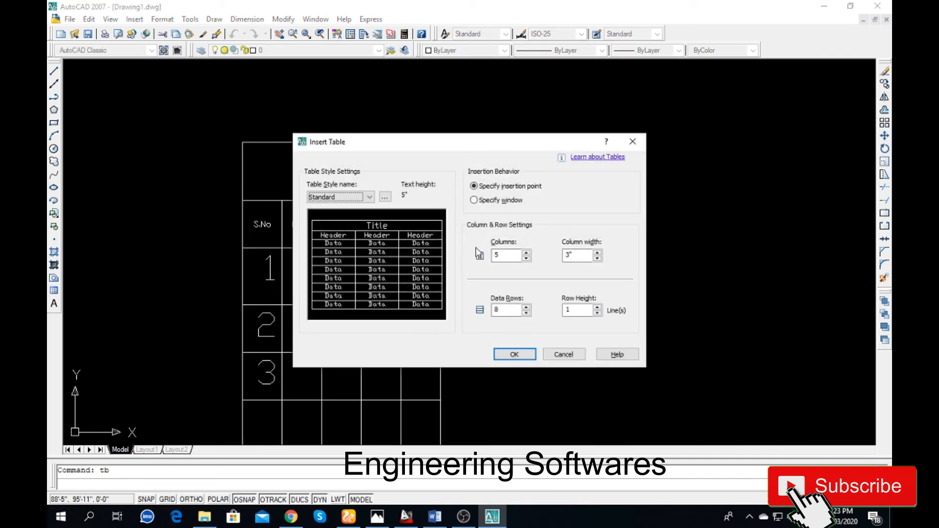
{"action": "left_click_drag", "start_coordinate": [438, 143], "coordinate": [570, 123]}
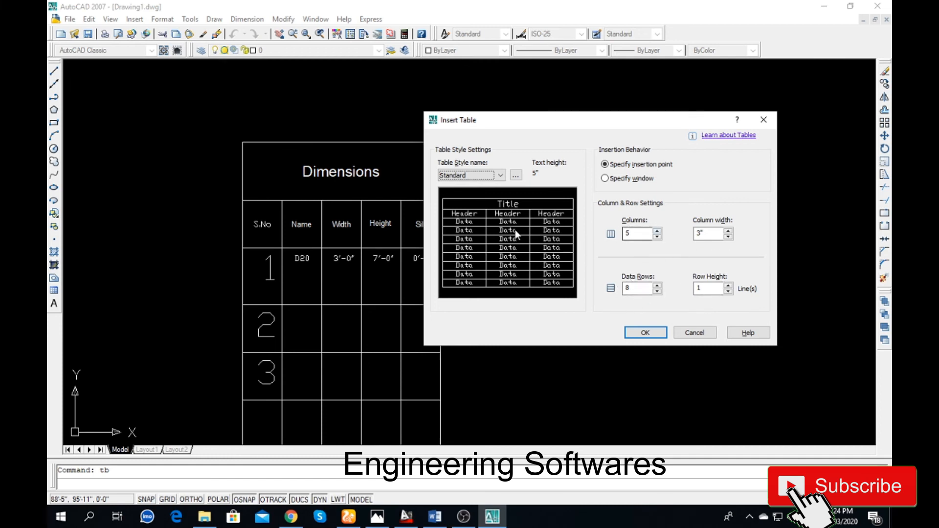
{"action": "left_click", "coordinate": [516, 175]}
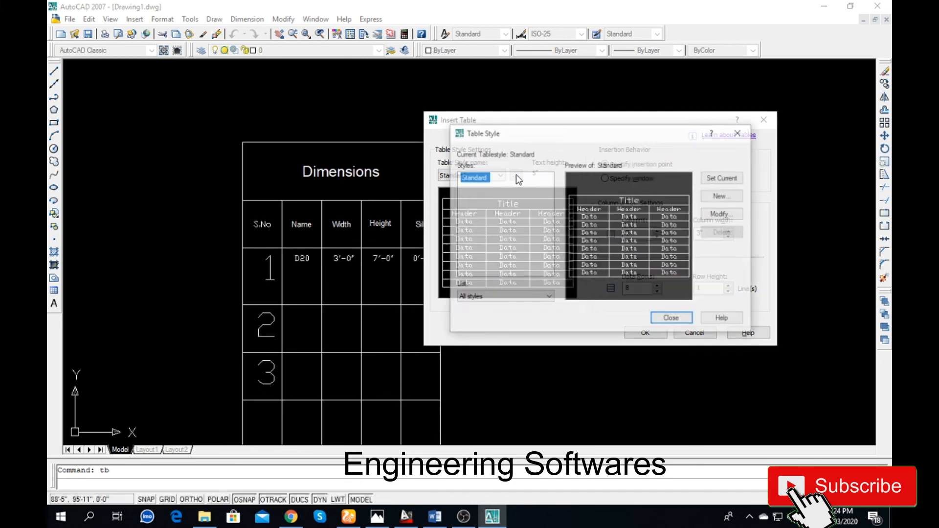
{"action": "left_click", "coordinate": [674, 318]}
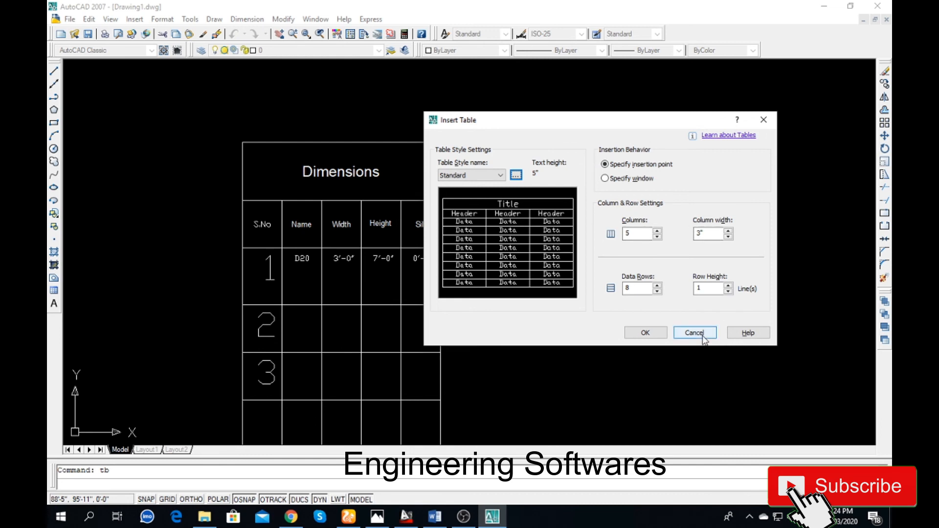
{"action": "left_click", "coordinate": [695, 333]}
{"action": "scroll", "coordinate": [414, 258], "scroll_direction": "down", "scroll_amount": 4}
{"action": "scroll", "coordinate": [367, 285], "scroll_direction": "up", "scroll_amount": 6}
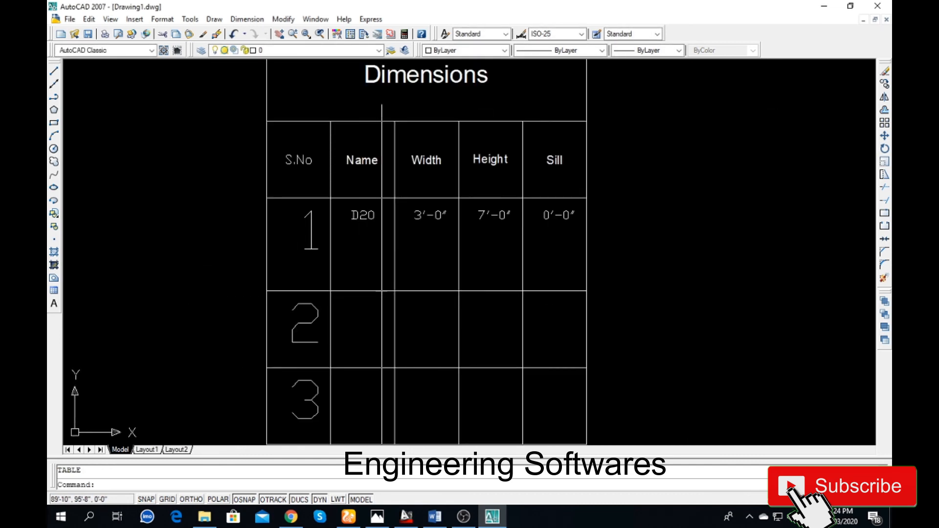